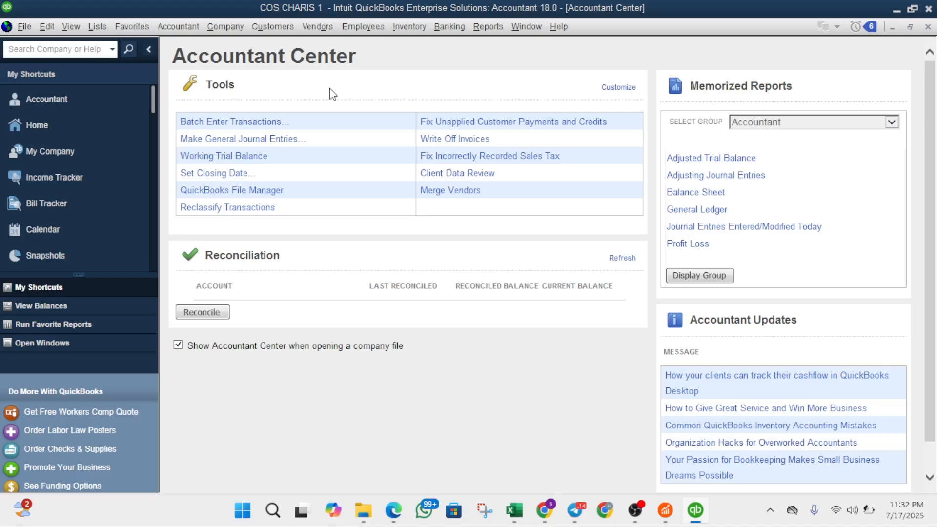
# Step: Switch to the Excel case study and examine the entry for the first purchase order to Alibaba
pyautogui.hotkey('alt', 'Tab')
pyautogui.hotkey('alt', 'Tab')
pyautogui.hotkey('alt', 'Tab')
pyautogui.hotkey('alt', 'Tab')
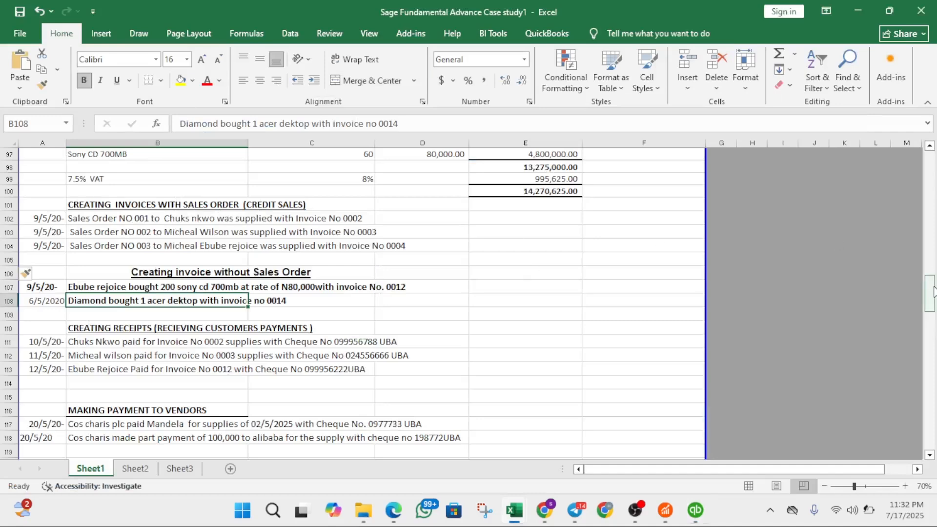
pyautogui.moveTo(933, 295); pyautogui.dragTo(934, 238)
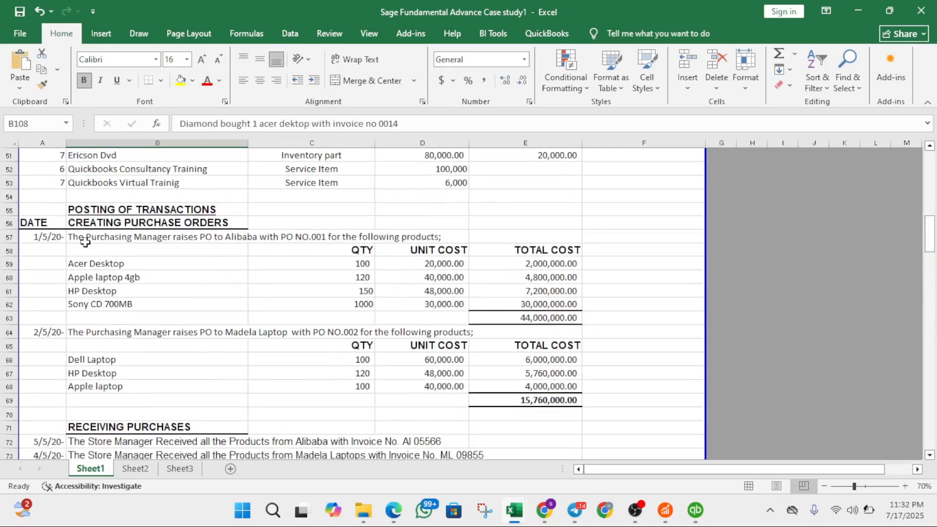
pyautogui.click(56, 240)
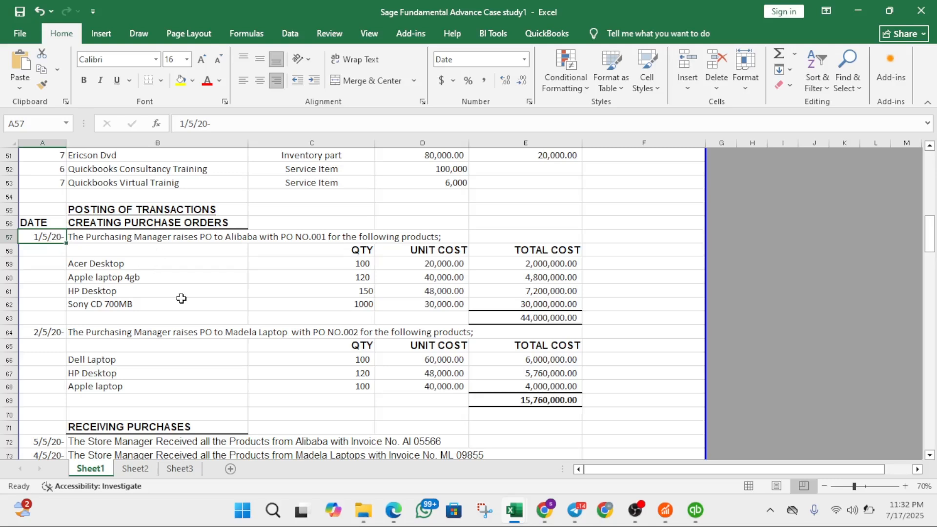
# Step: Switch to QuickBooks and start a new purchase order for the vendor Alibaba ltd
pyautogui.hotkey('alt', 'Tab')
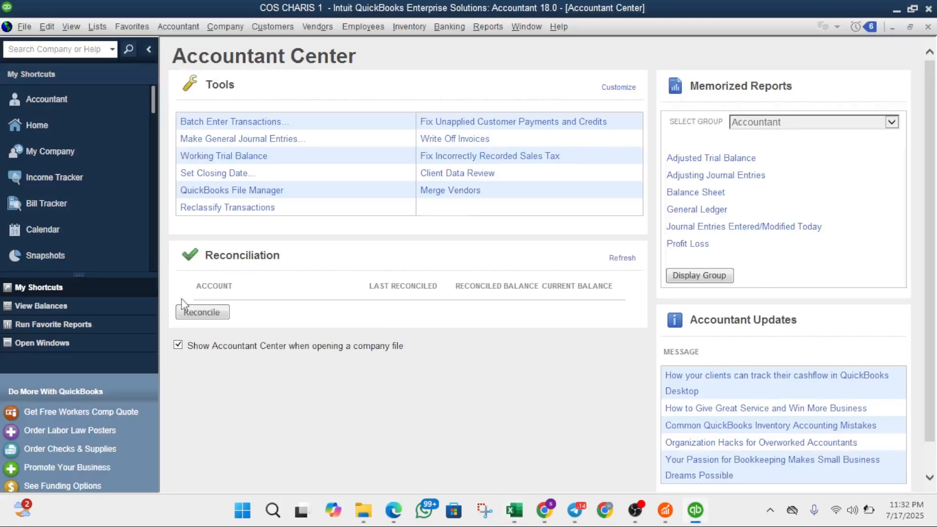
pyautogui.click(317, 27)
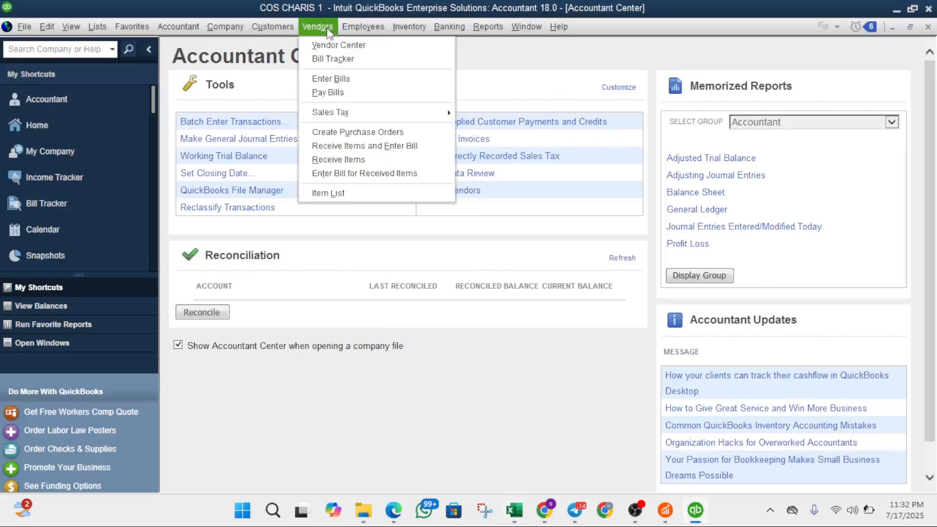
pyautogui.click(343, 133)
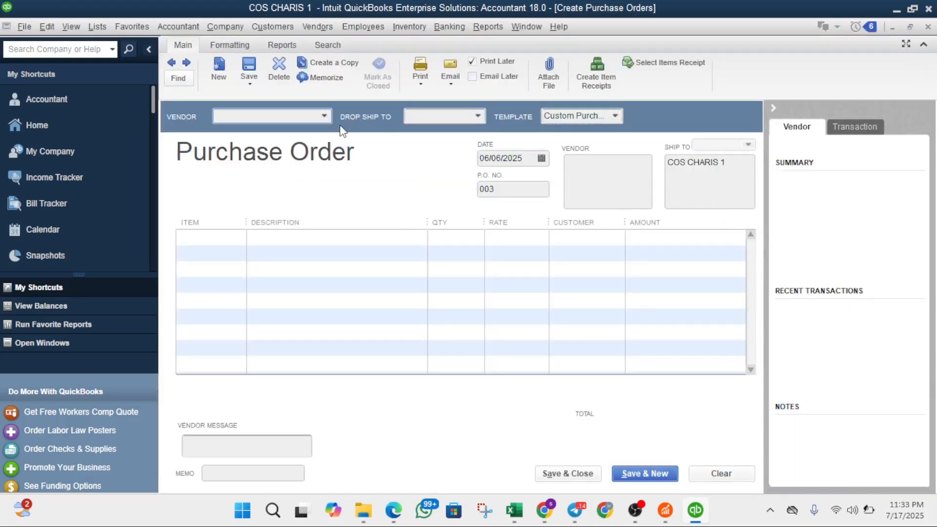
pyautogui.click(324, 115)
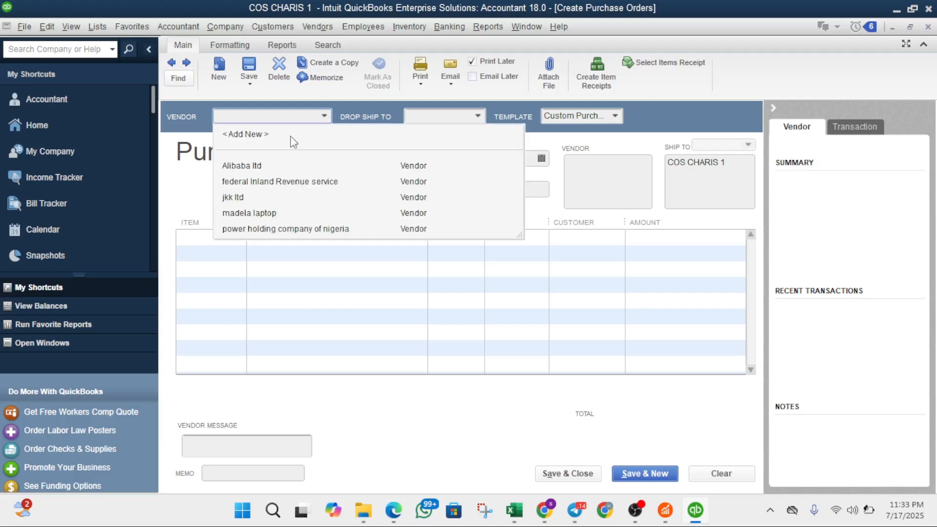
pyautogui.click(261, 166)
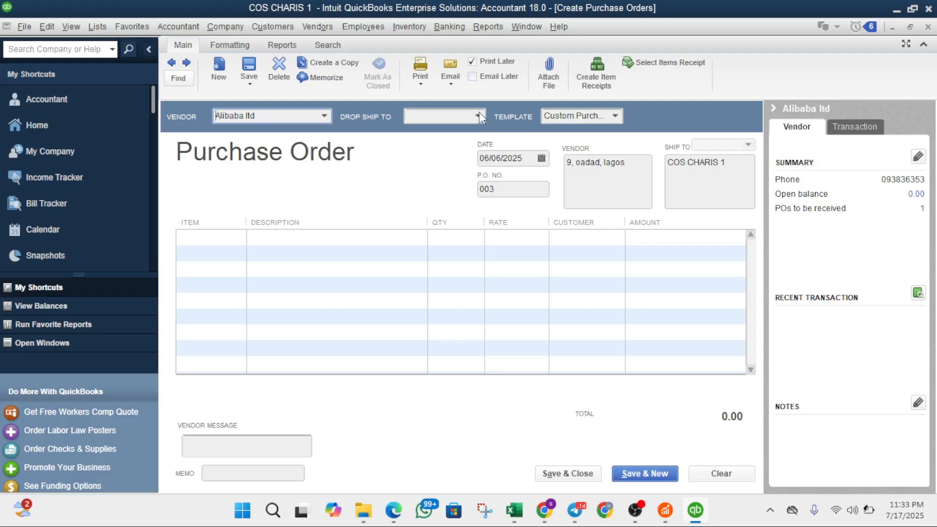
pyautogui.click(478, 116)
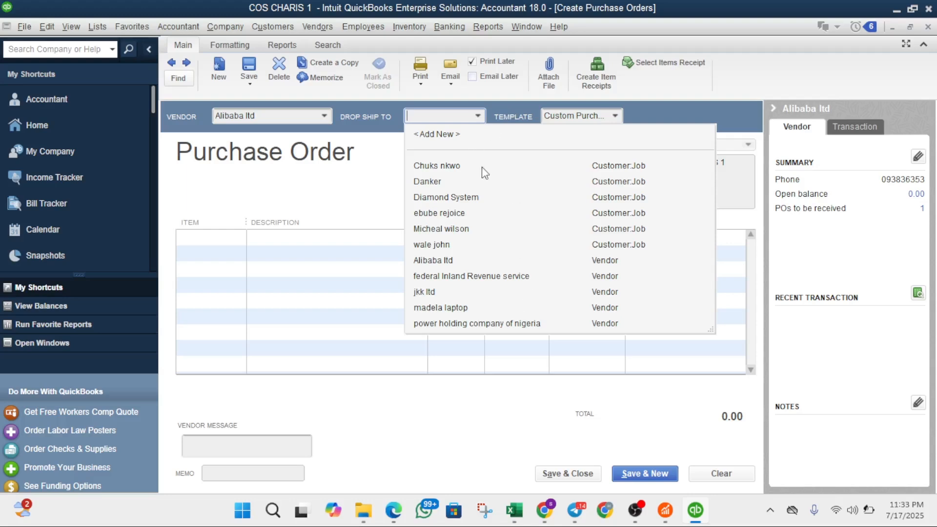
pyautogui.click(380, 180)
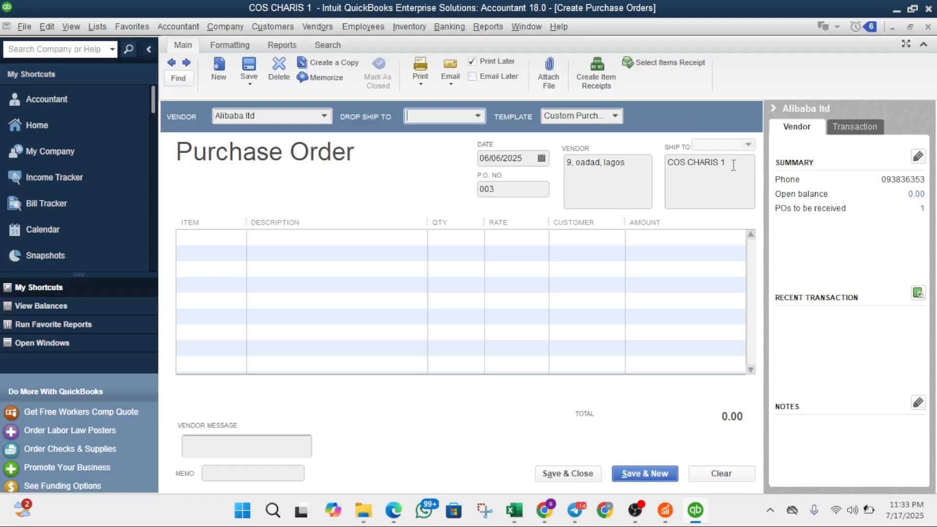
pyautogui.click(477, 115)
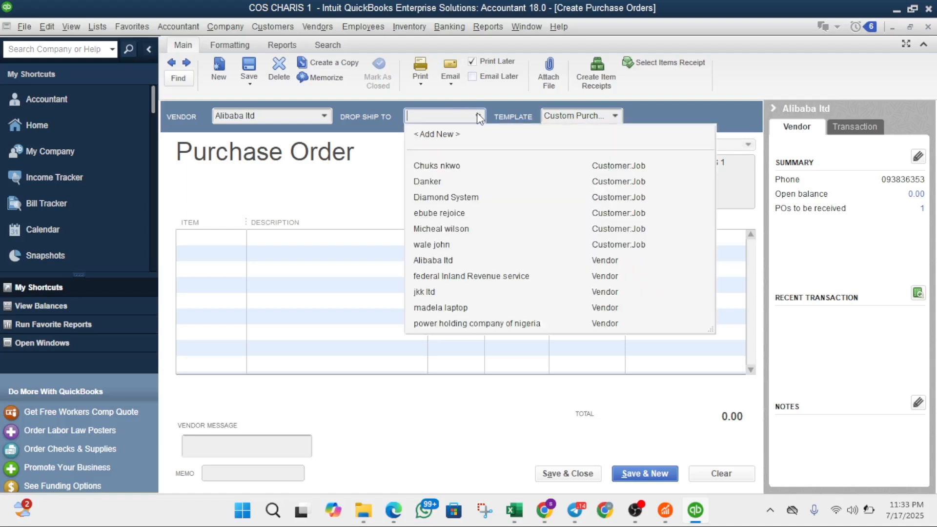
pyautogui.click(433, 229)
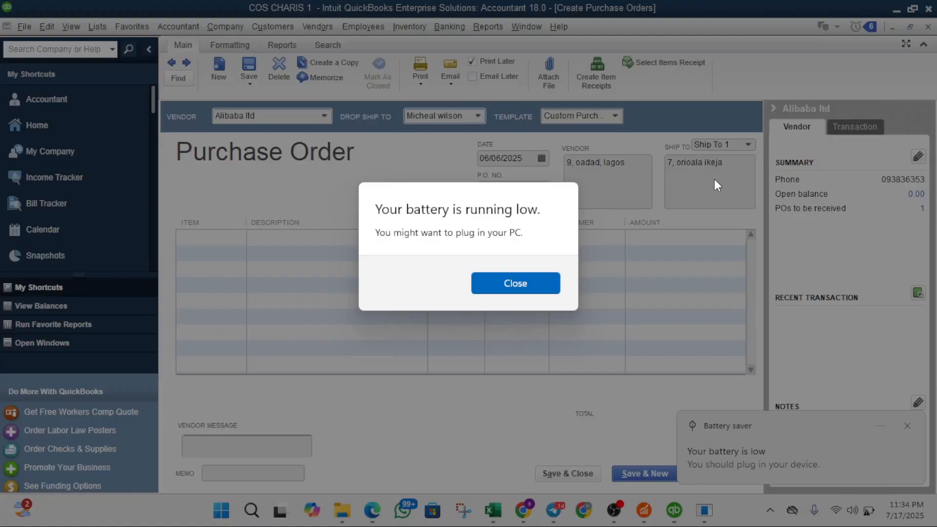
pyautogui.click(518, 292)
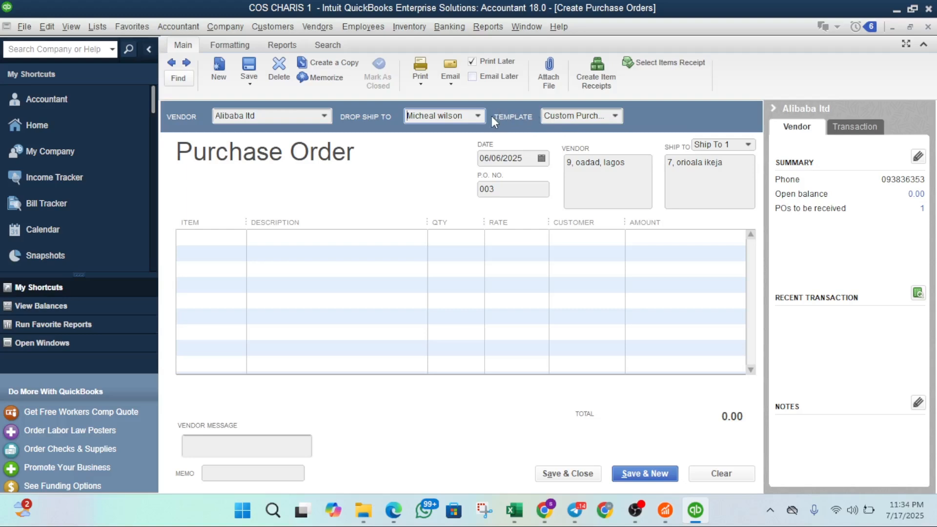
pyautogui.moveTo(469, 117); pyautogui.dragTo(374, 132)
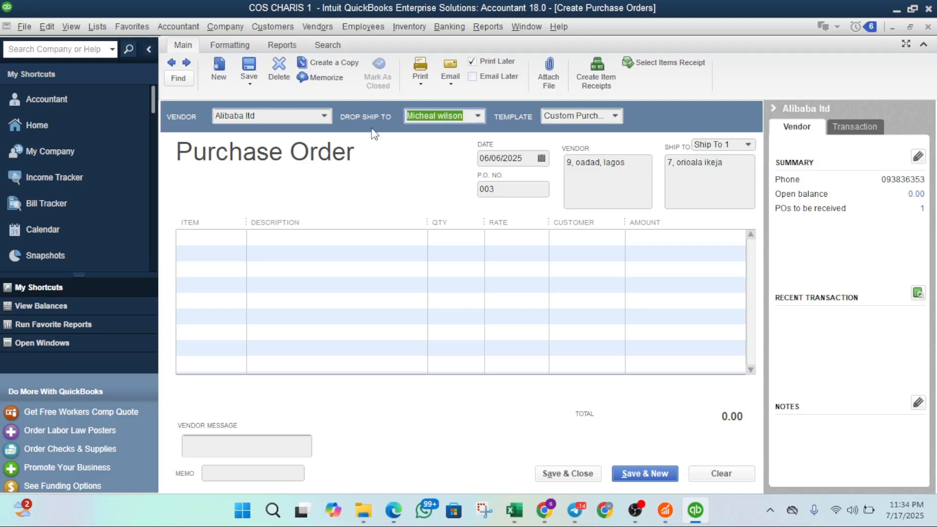
pyautogui.press('BackSpace')
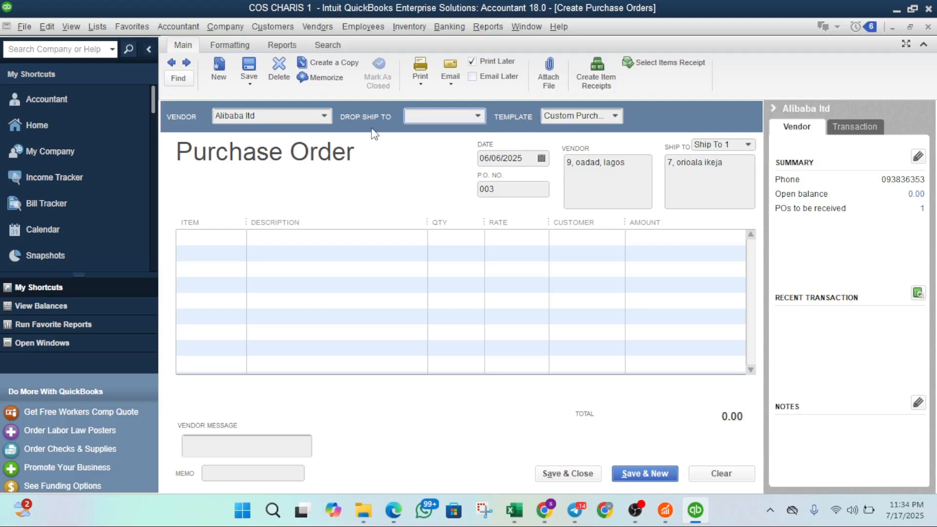
pyautogui.click(677, 182)
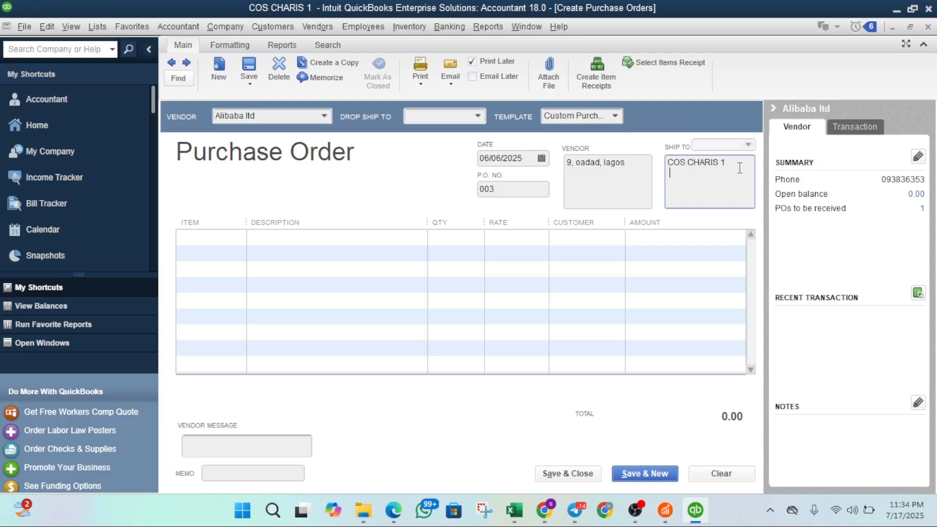
# Step: Replace the P.O. number with the one given for the Alibaba order in the Excel case study
pyautogui.click(512, 188)
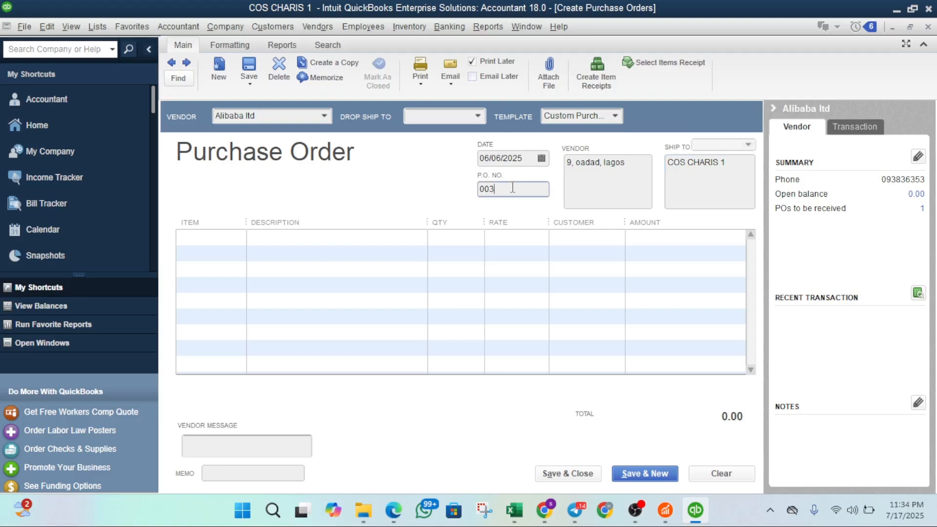
pyautogui.doubleClick(512, 188)
pyautogui.press('BackSpace')
pyautogui.hotkey('alt', 'Tab')
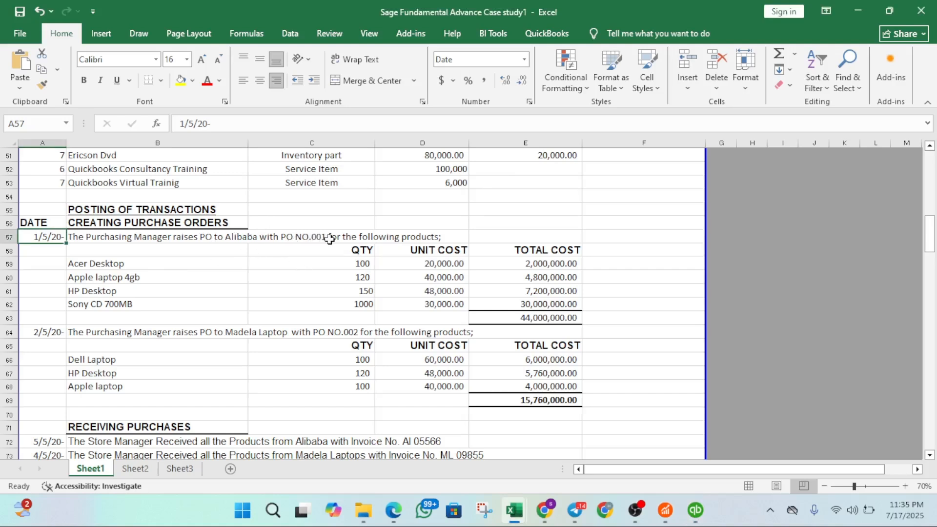
pyautogui.hotkey('alt', 'Tab')
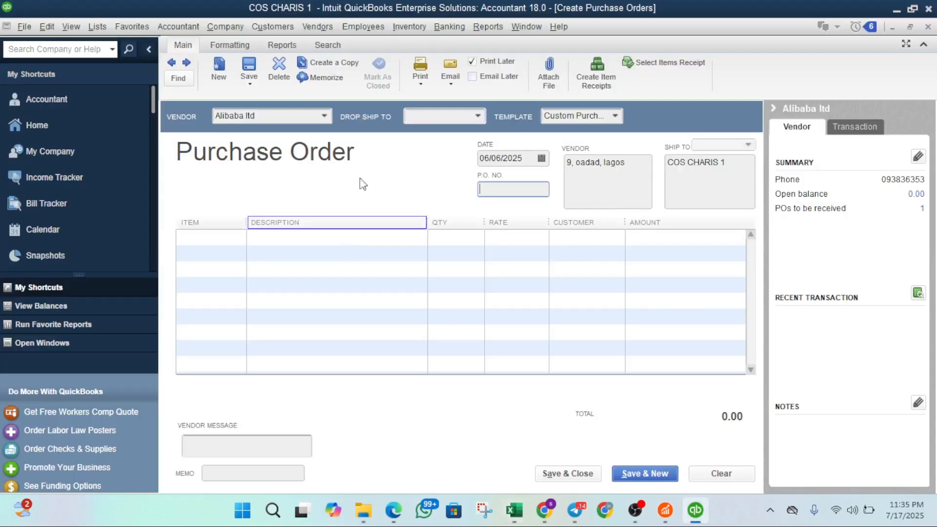
pyautogui.write('001')
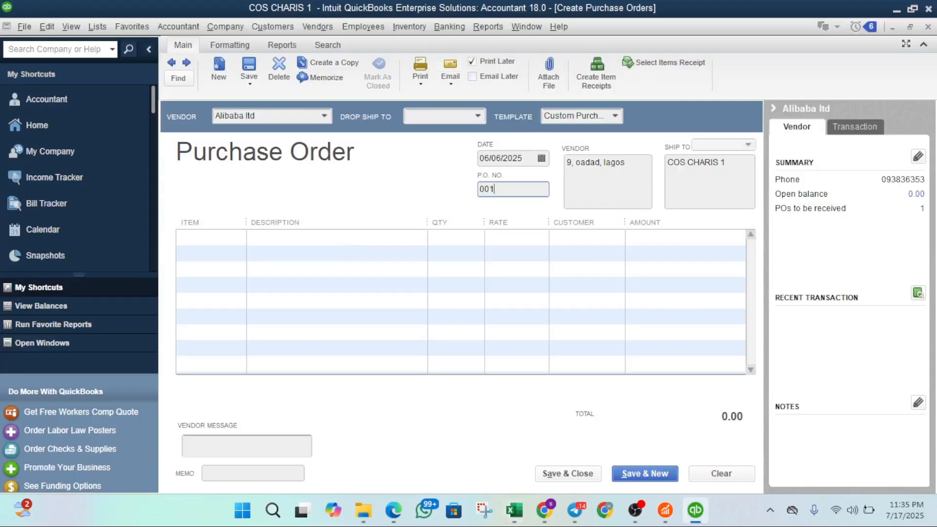
# Step: Set the purchase order date to 06/05/2025
pyautogui.click(542, 159)
pyautogui.click(493, 182)
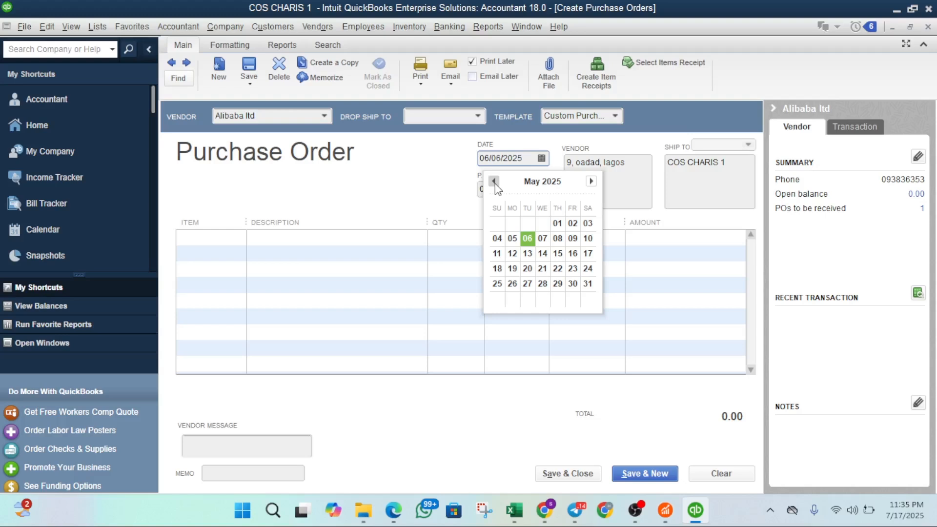
pyautogui.click(589, 181)
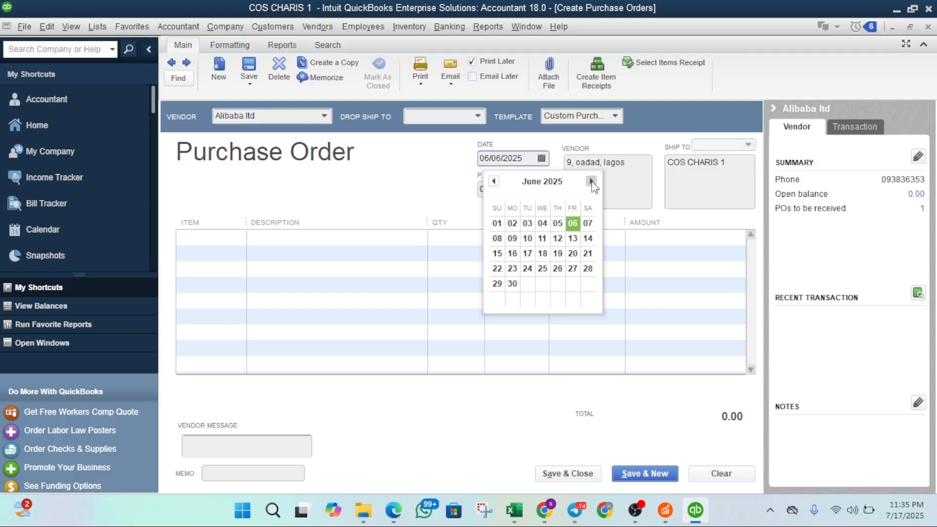
pyautogui.click(558, 224)
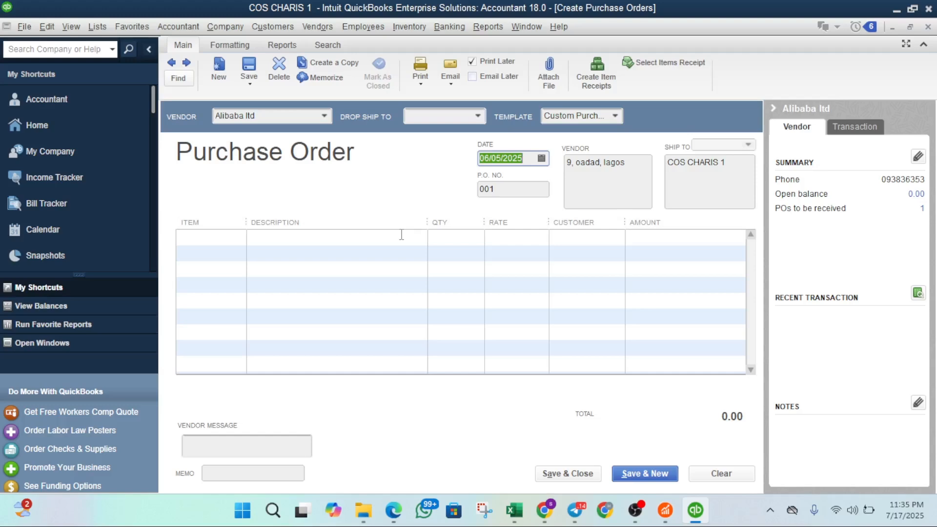
# Step: Add Acer Desktop from the case study as the first order line with a quantity of 10
pyautogui.click(193, 241)
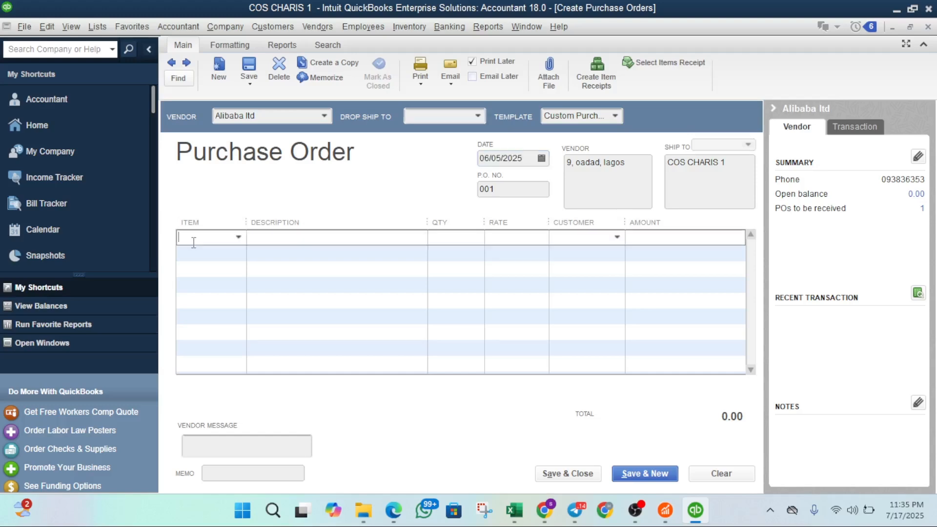
pyautogui.hotkey('alt', 'Tab')
pyautogui.click(154, 264)
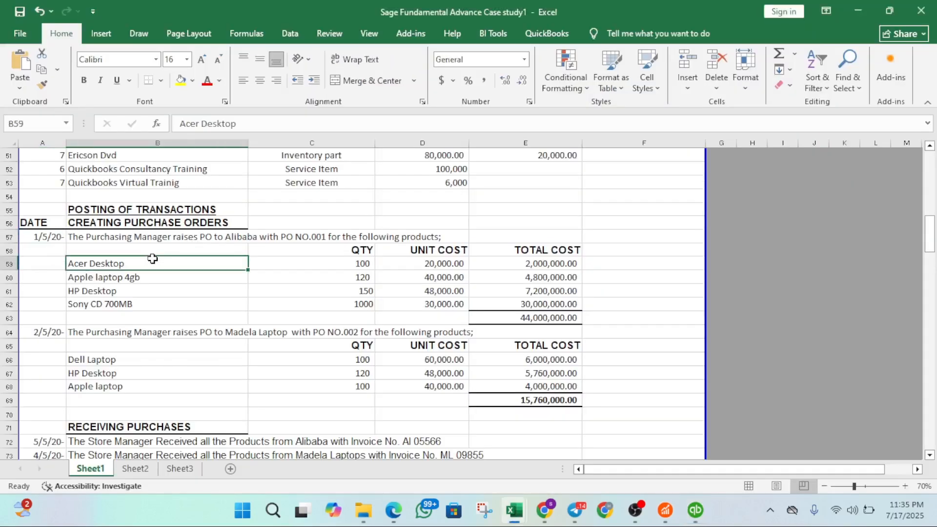
pyautogui.hotkey('alt', 'Tab')
pyautogui.write('Ac')
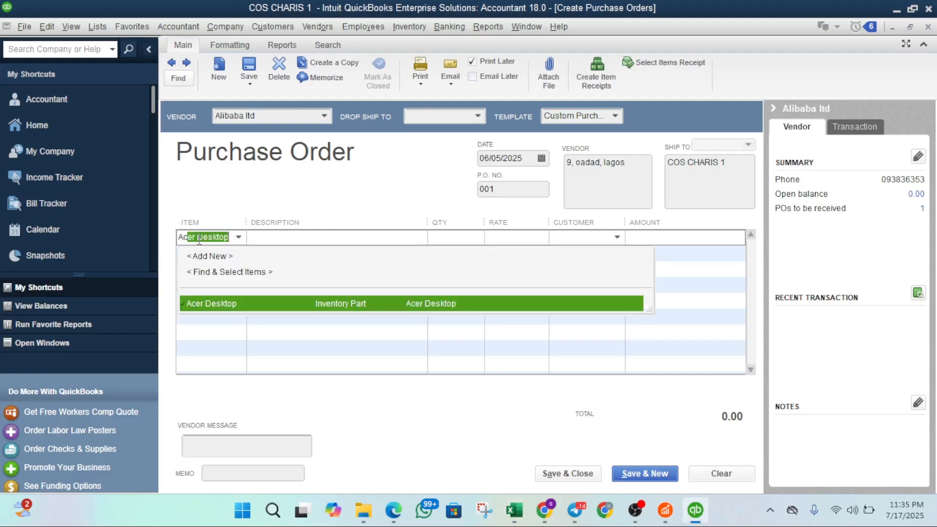
pyautogui.click(232, 303)
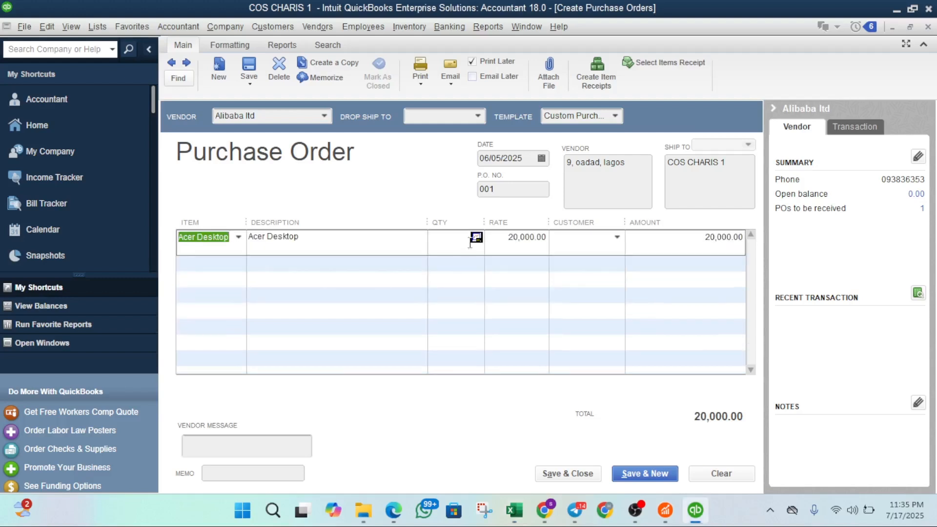
pyautogui.click(455, 237)
pyautogui.write('10')
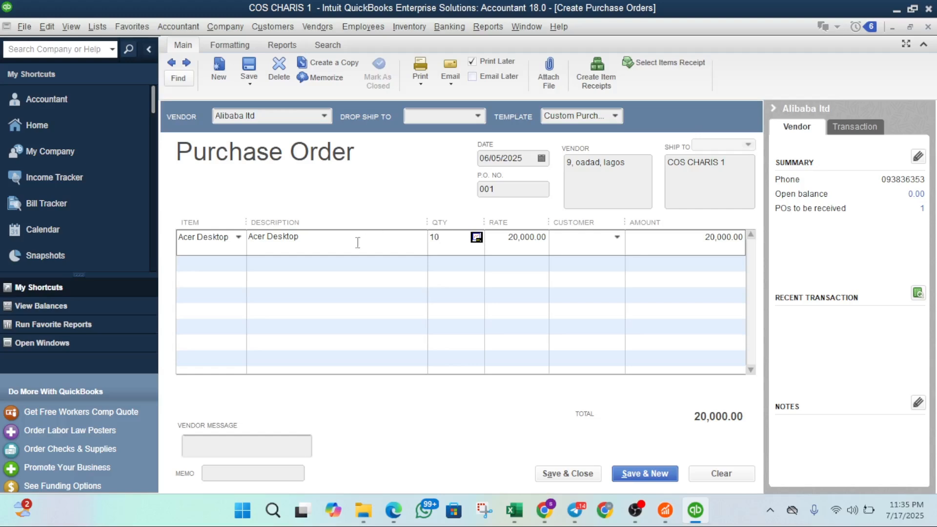
# Step: Add Apple laptop 4gb from the case study as the second order line with a quantity of 120
pyautogui.click(230, 262)
pyautogui.hotkey('alt', 'Tab')
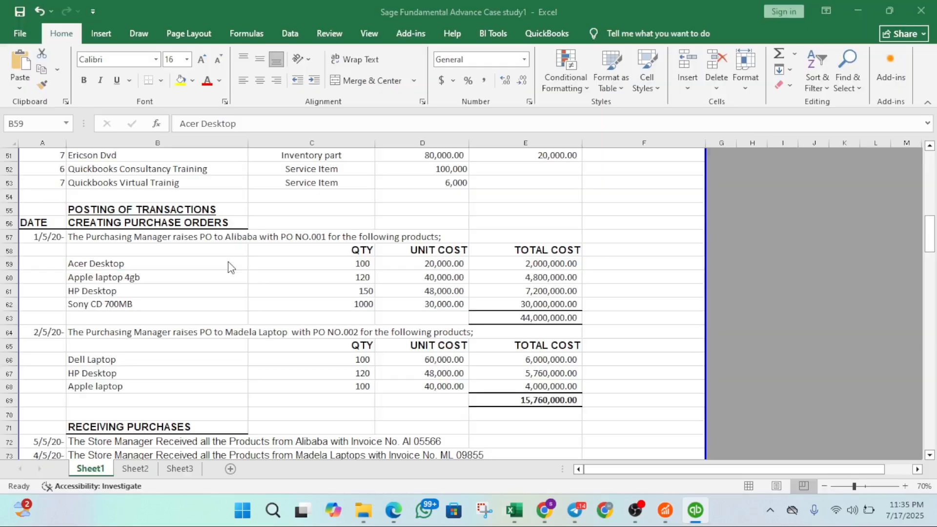
pyautogui.click(228, 264)
pyautogui.hotkey('alt', 'Tab')
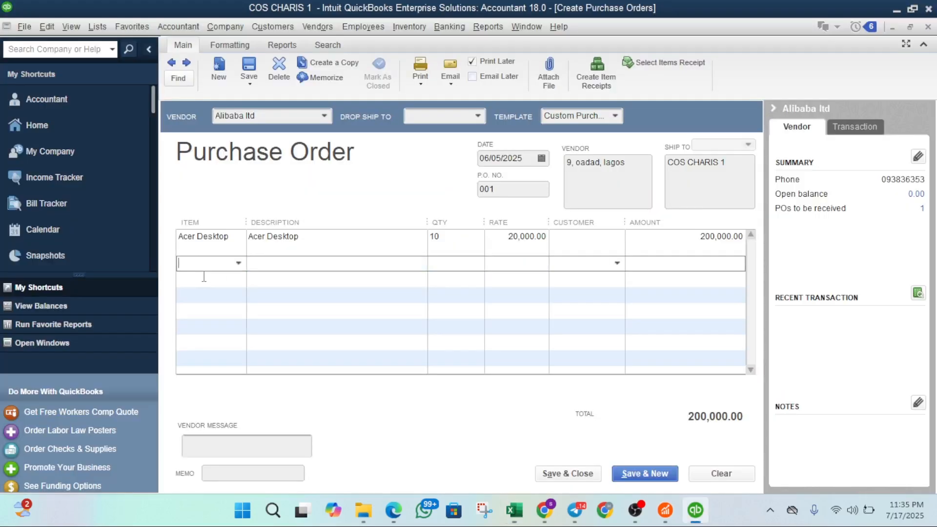
pyautogui.write('Ap')
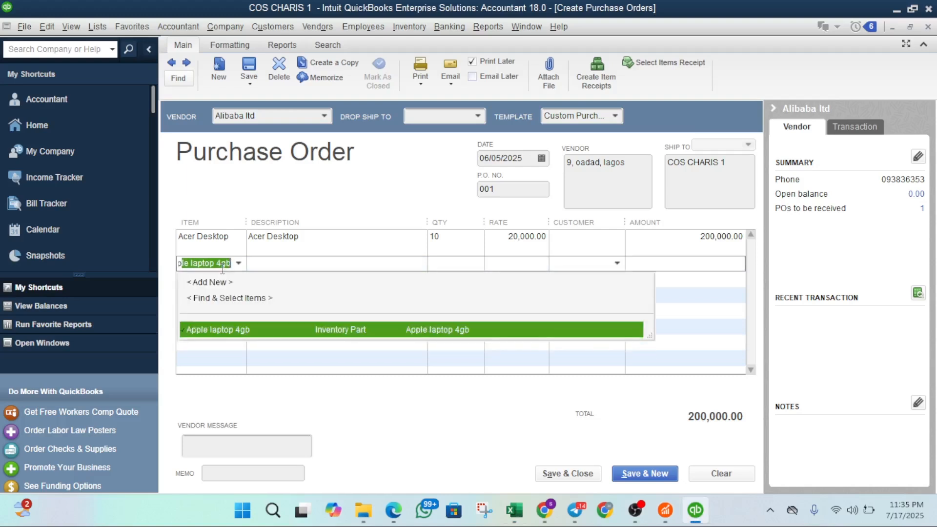
pyautogui.click(286, 329)
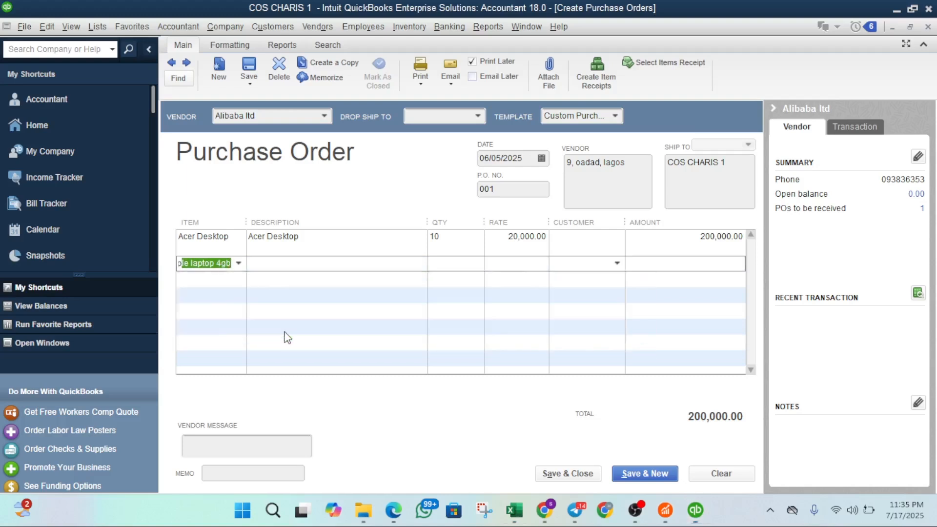
pyautogui.click(444, 264)
pyautogui.write('120')
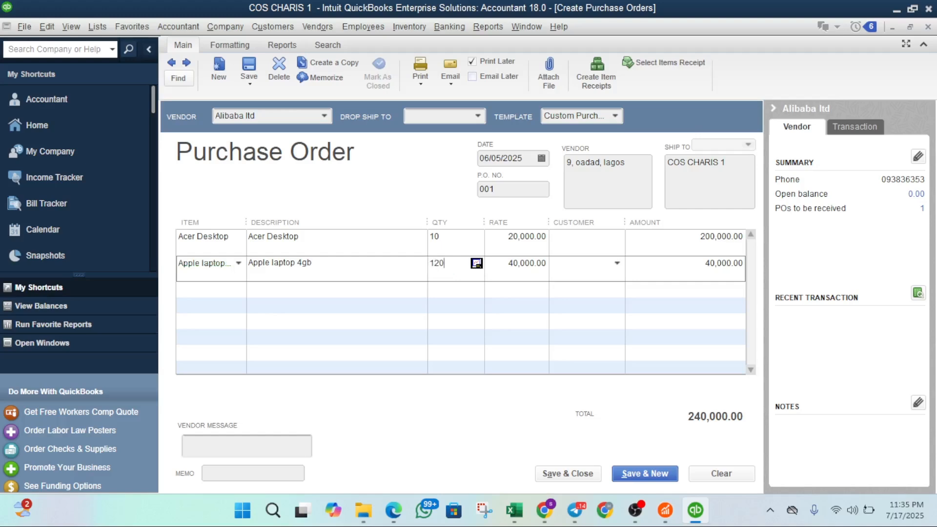
# Step: Add HP Desktop from the Excel case study as the third order line with a quantity of 150
pyautogui.click(195, 291)
pyautogui.hotkey('alt', 'Tab')
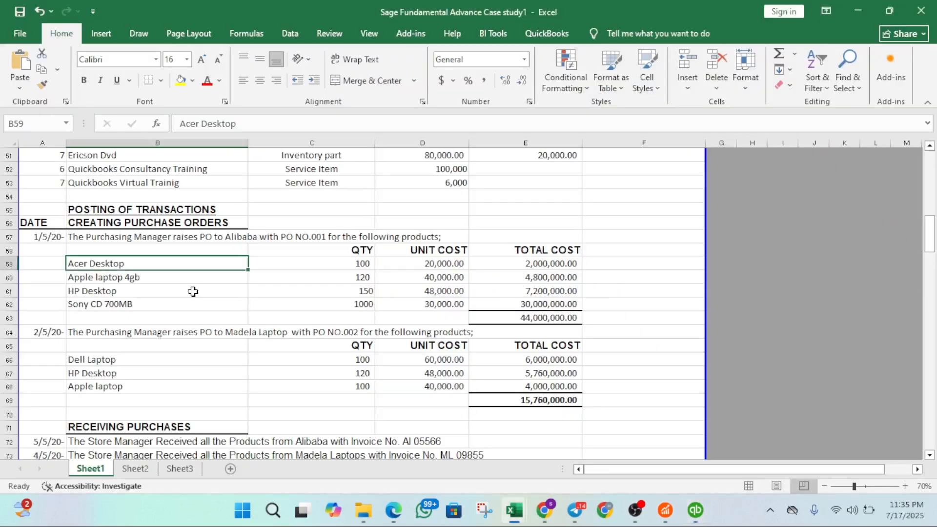
pyautogui.click(166, 290)
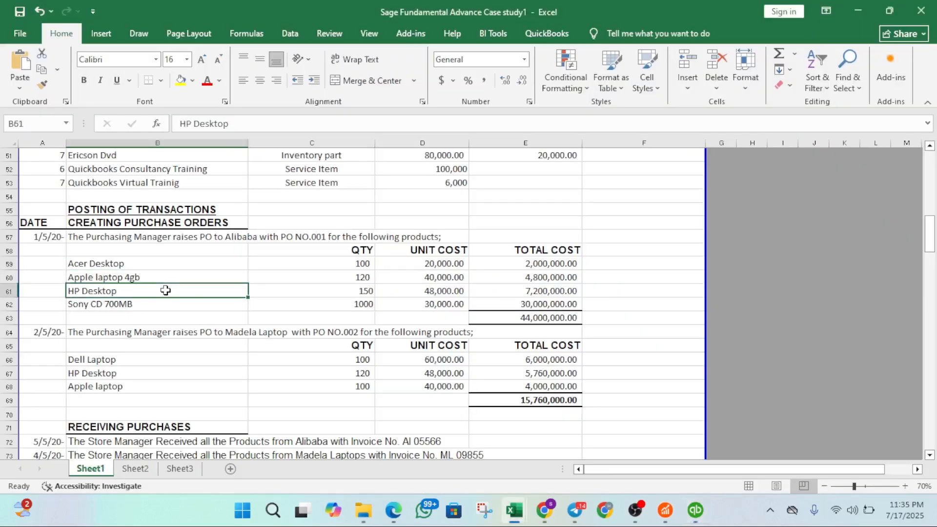
pyautogui.hotkey('alt', 'Tab')
pyautogui.write('HP')
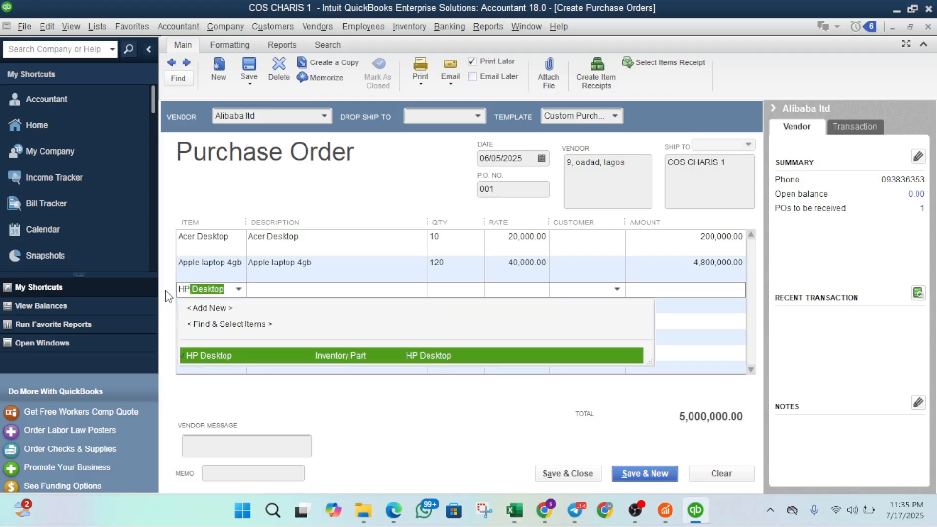
pyautogui.click(230, 357)
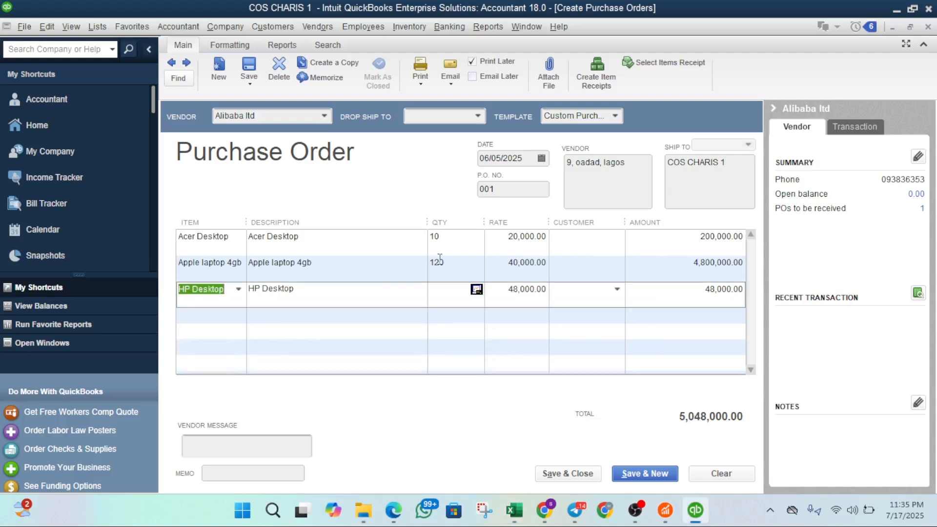
pyautogui.click(444, 293)
pyautogui.write('150')
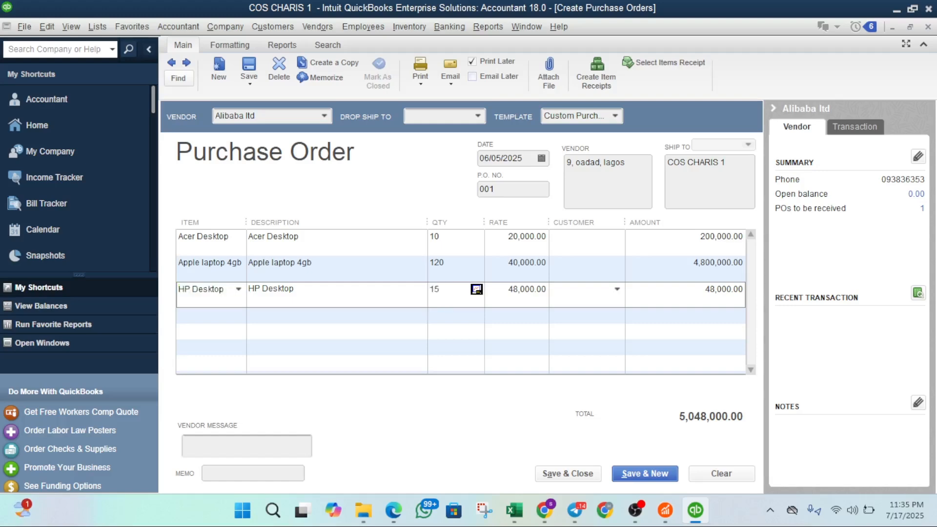
# Step: Add Sony CD 700MB from the Excel case study as the fourth order line with a quantity of 1000
pyautogui.click(224, 316)
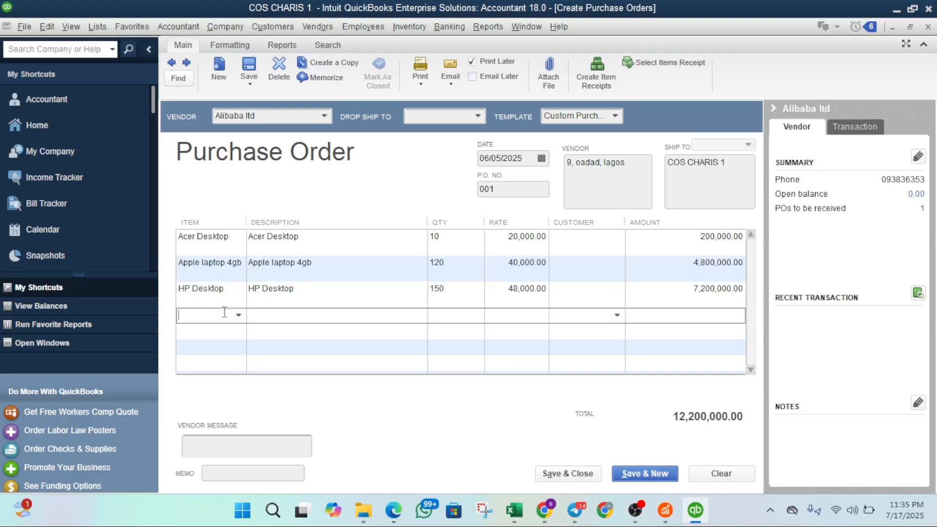
pyautogui.hotkey('alt', 'Tab')
pyautogui.click(183, 303)
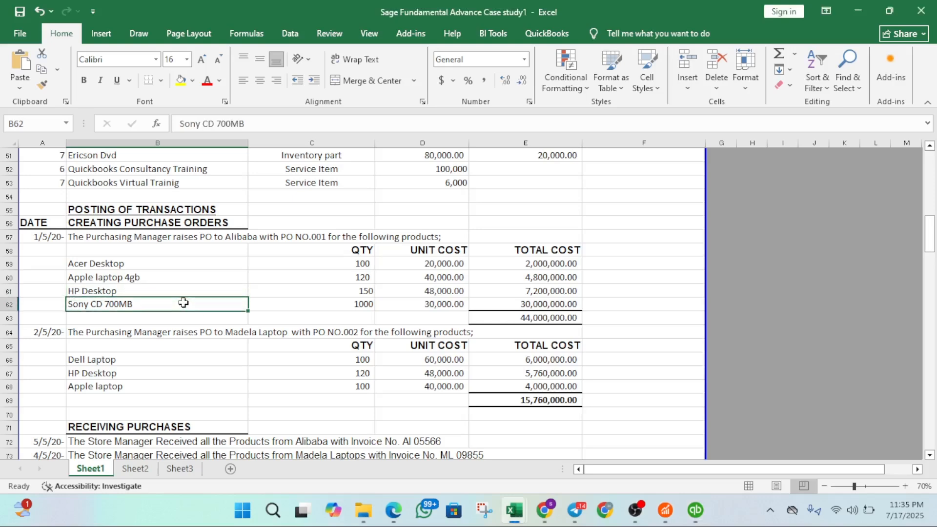
pyautogui.hotkey('alt', 'Tab')
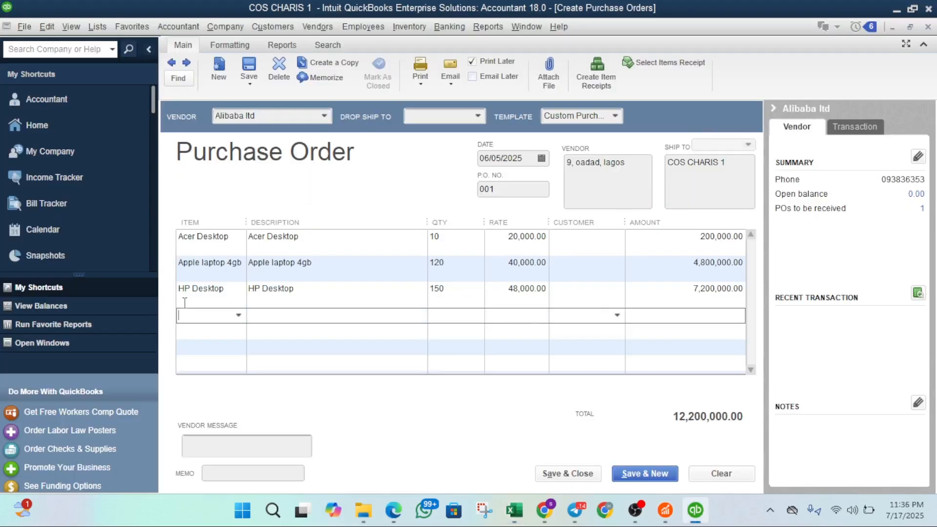
pyautogui.write('Sony CD 700MB')
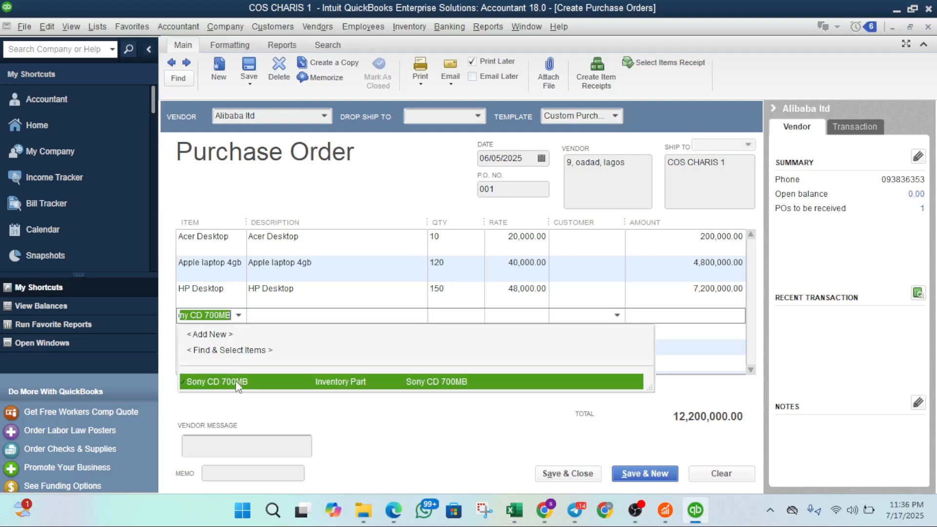
pyautogui.click(259, 380)
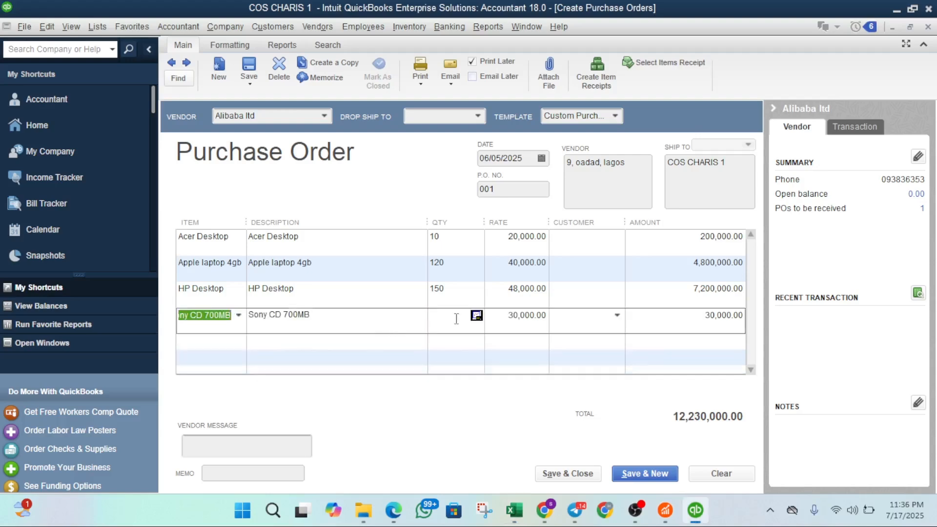
pyautogui.click(458, 318)
pyautogui.hotkey('alt', 'Tab')
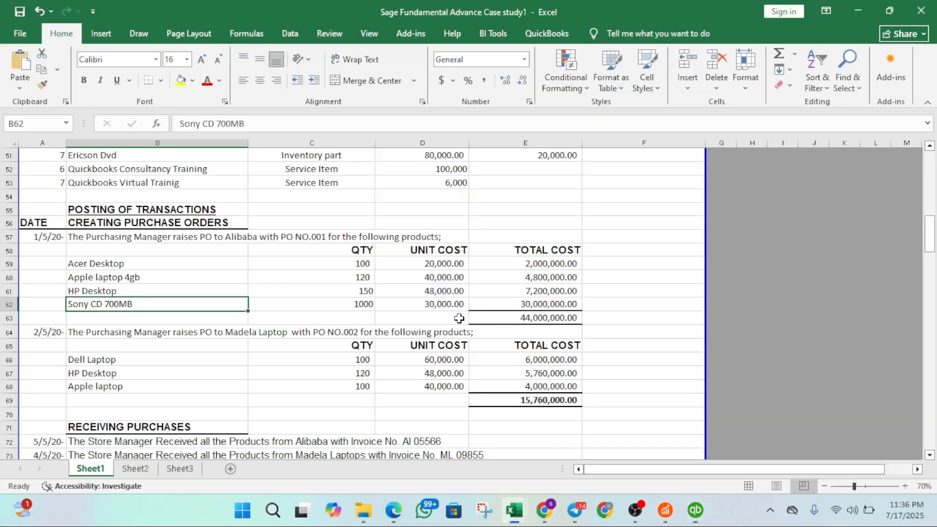
pyautogui.click(370, 303)
pyautogui.hotkey('alt', 'Tab')
pyautogui.write('1000')
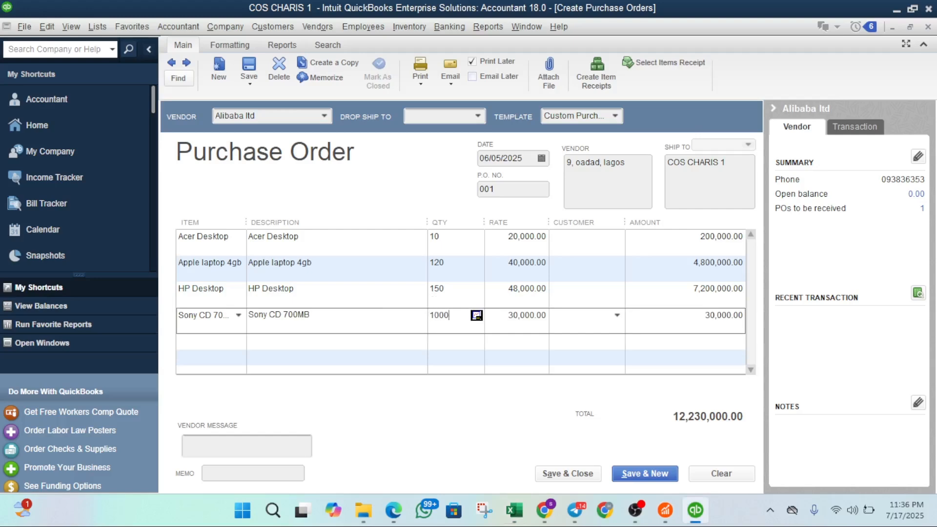
pyautogui.press('Tab')
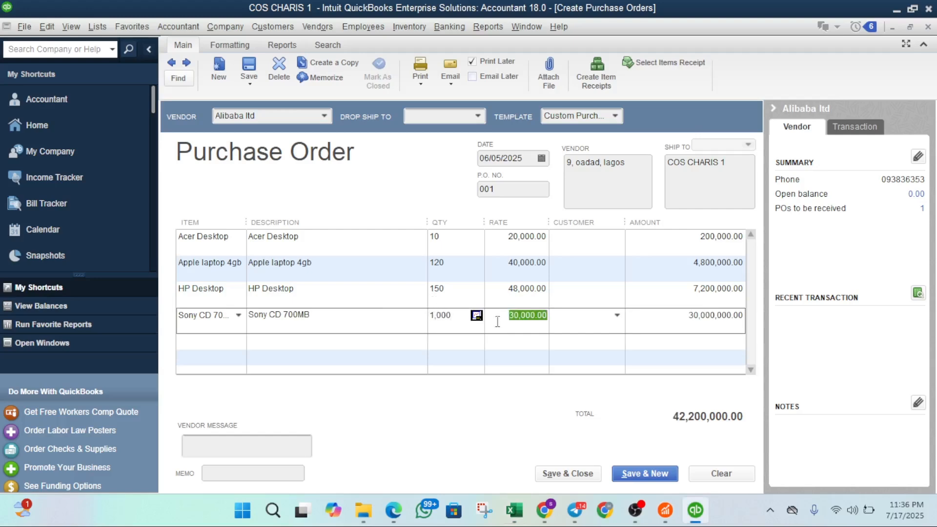
pyautogui.press('Tab')
# Step: Check the order lines against the Excel case study and correct the Acer Desktop quantity to 100
pyautogui.hotkey('alt', 'Tab')
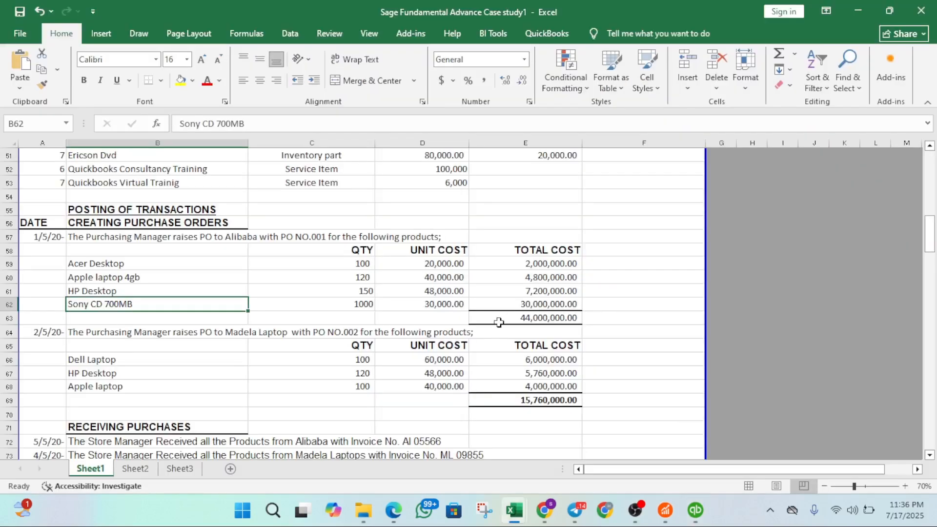
pyautogui.hotkey('alt', 'Tab')
pyautogui.hotkey('alt', 'Tab')
pyautogui.hotkey('alt', 'Tab')
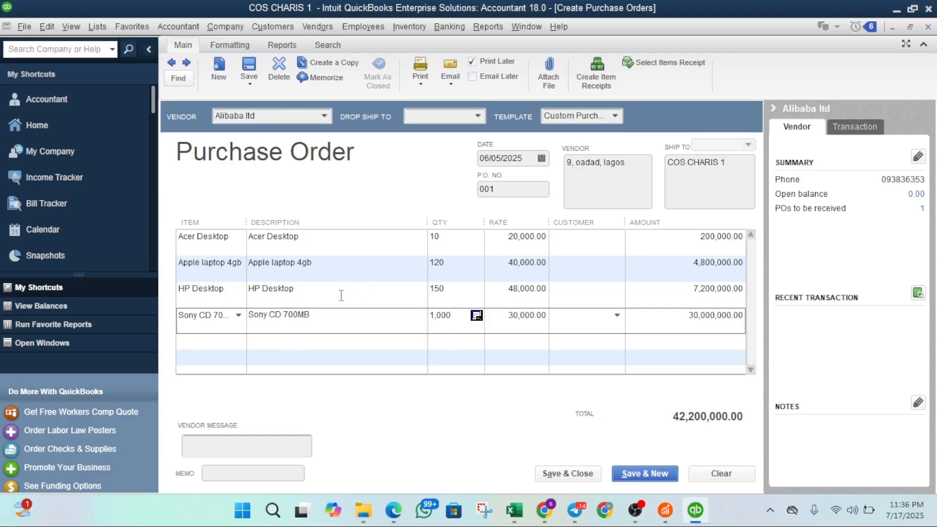
pyautogui.hotkey('alt', 'Tab')
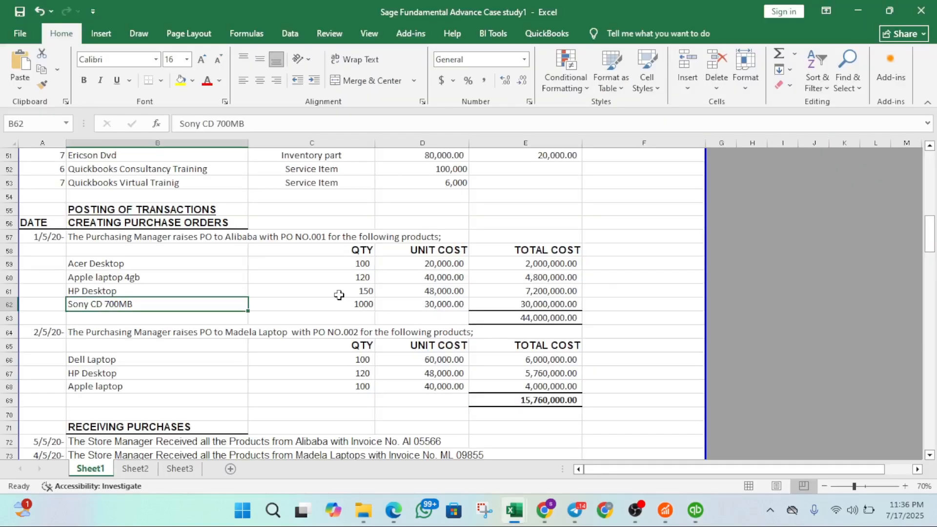
pyautogui.hotkey('alt', 'Tab')
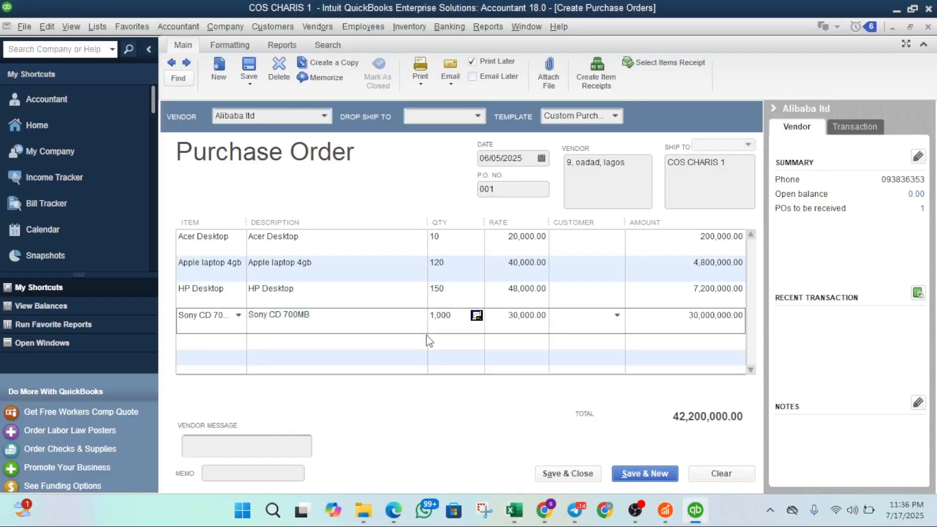
pyautogui.click(520, 347)
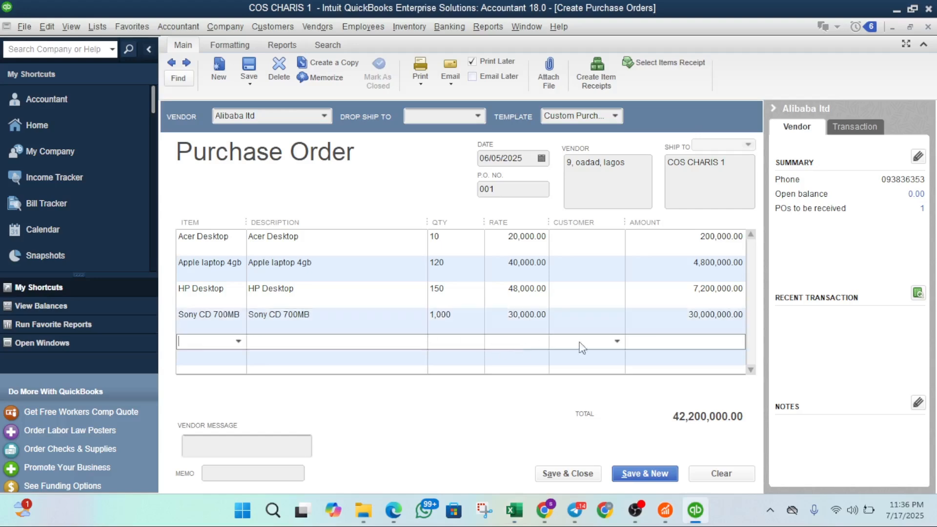
pyautogui.hotkey('alt', 'Tab')
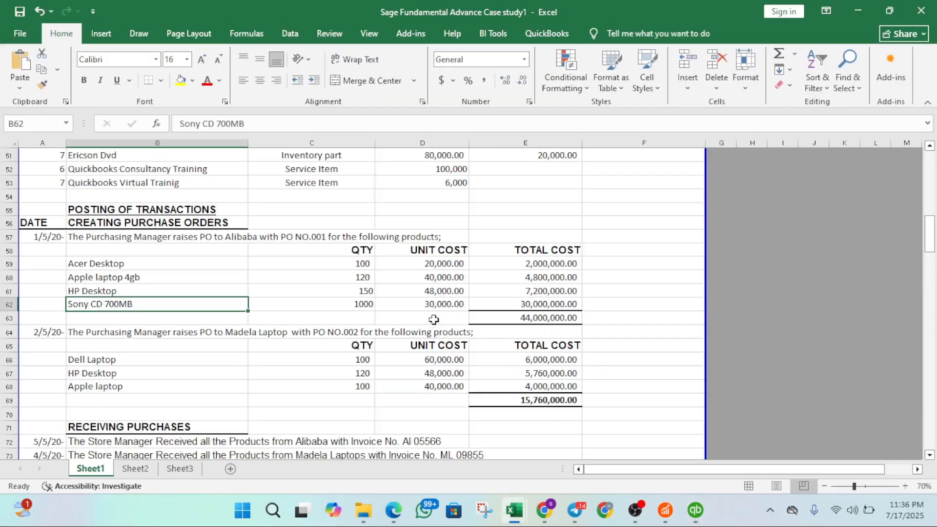
pyautogui.hotkey('alt', 'Tab')
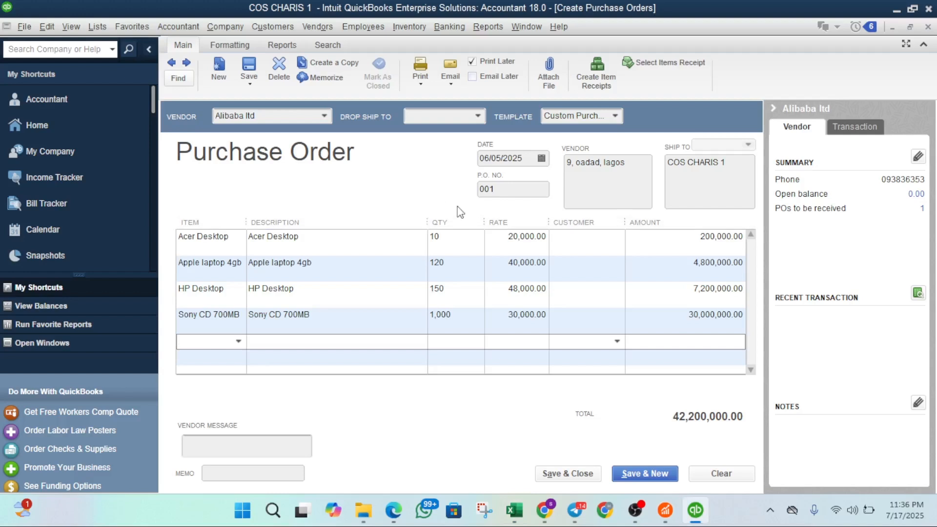
pyautogui.click(446, 238)
pyautogui.write('0')
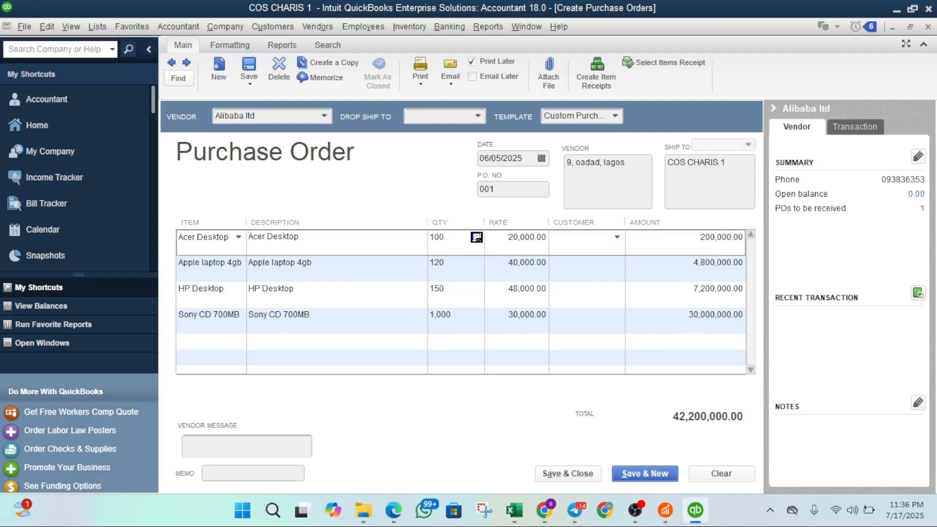
pyautogui.click(489, 347)
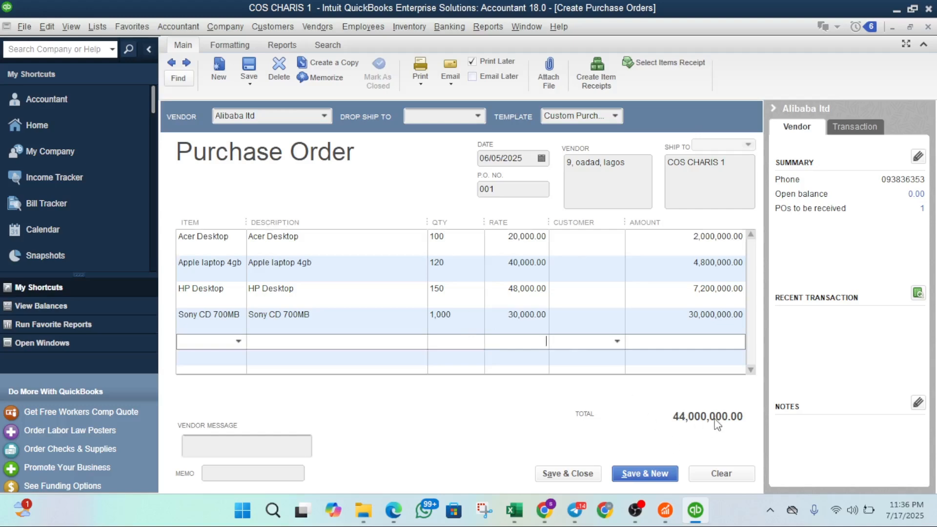
# Step: Compare the purchase order total with the Alibaba order total in the Excel case study
pyautogui.hotkey('alt', 'Tab')
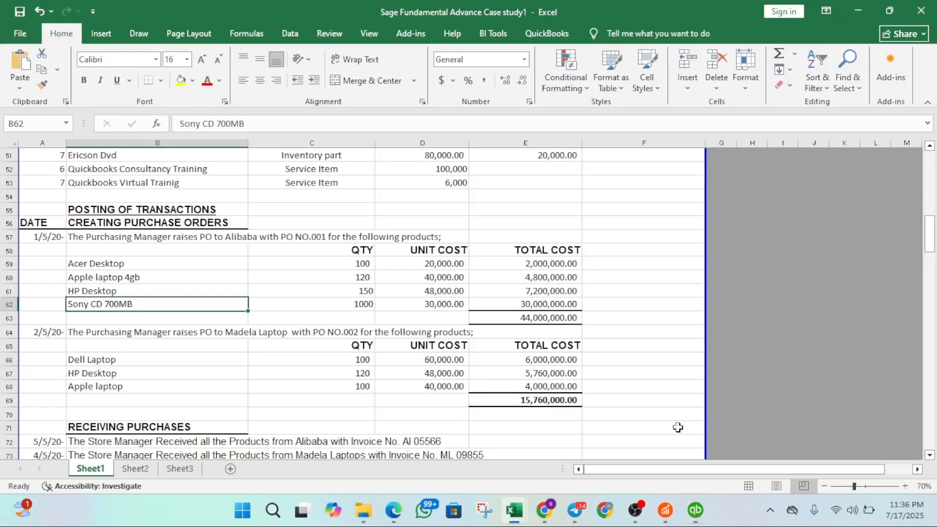
pyautogui.click(530, 317)
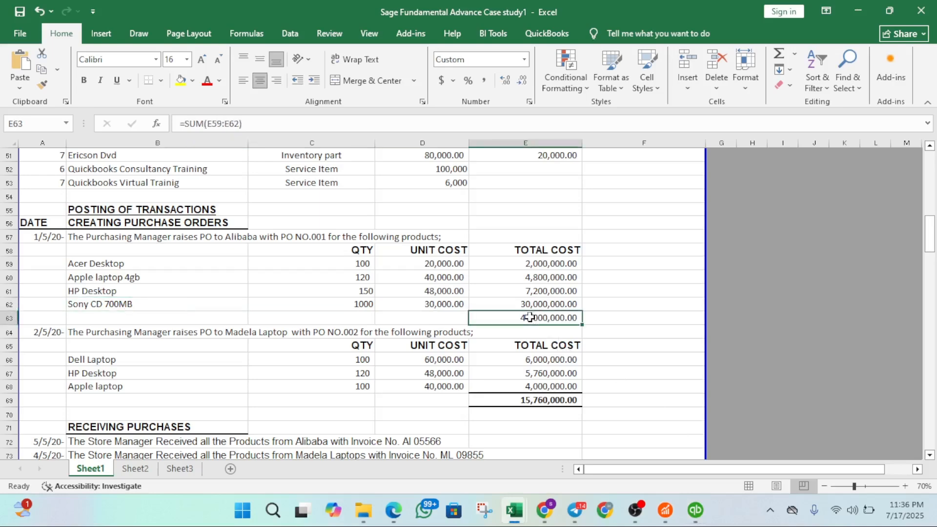
pyautogui.hotkey('alt', 'Tab')
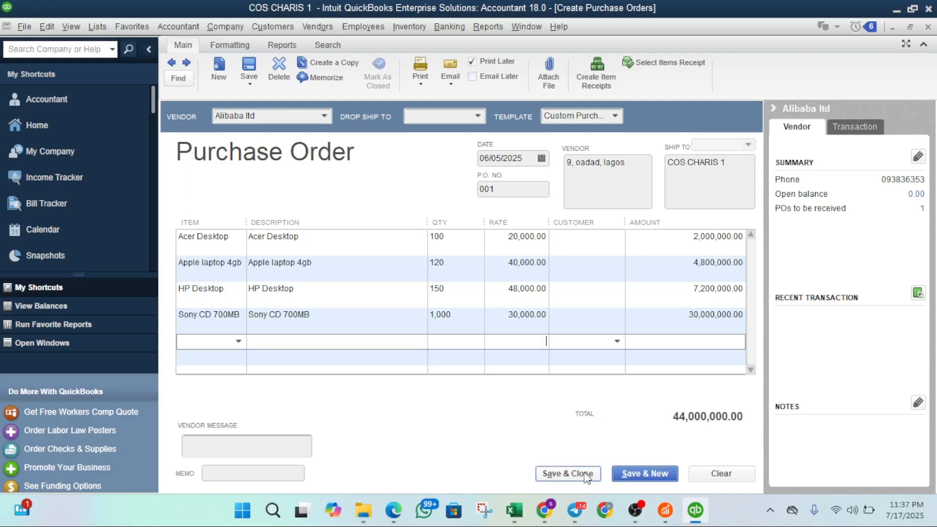
# Step: Enter the vendor message "Thank you for your business!" and try to save the purchase order
pyautogui.click(236, 445)
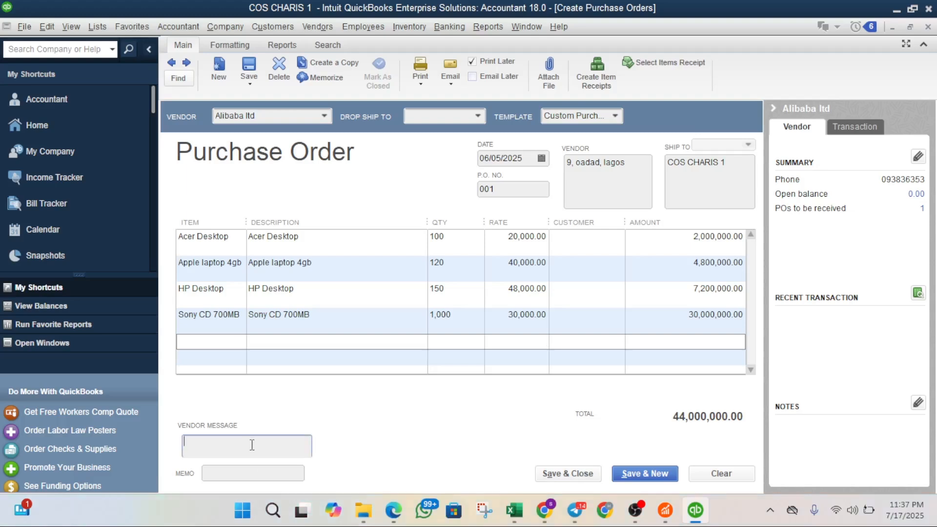
pyautogui.write('Thank you for your business!')
pyautogui.click(643, 475)
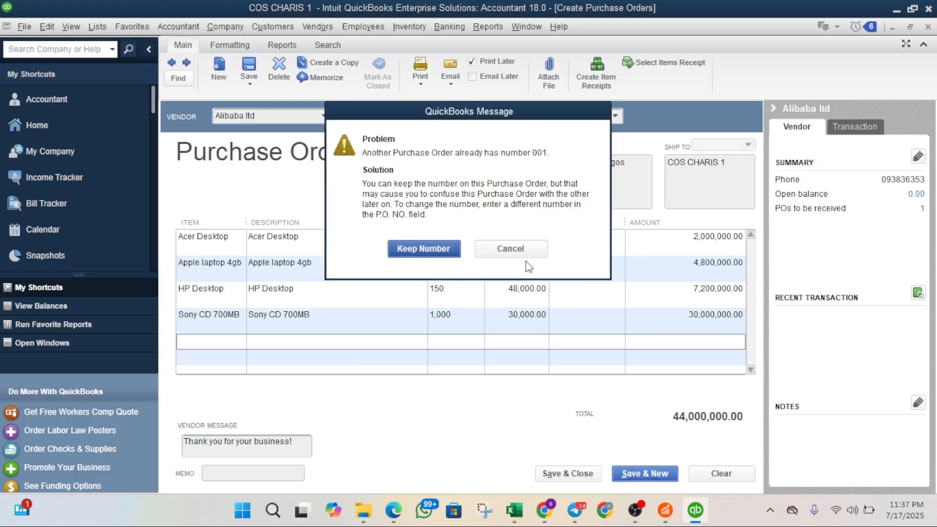
pyautogui.click(521, 248)
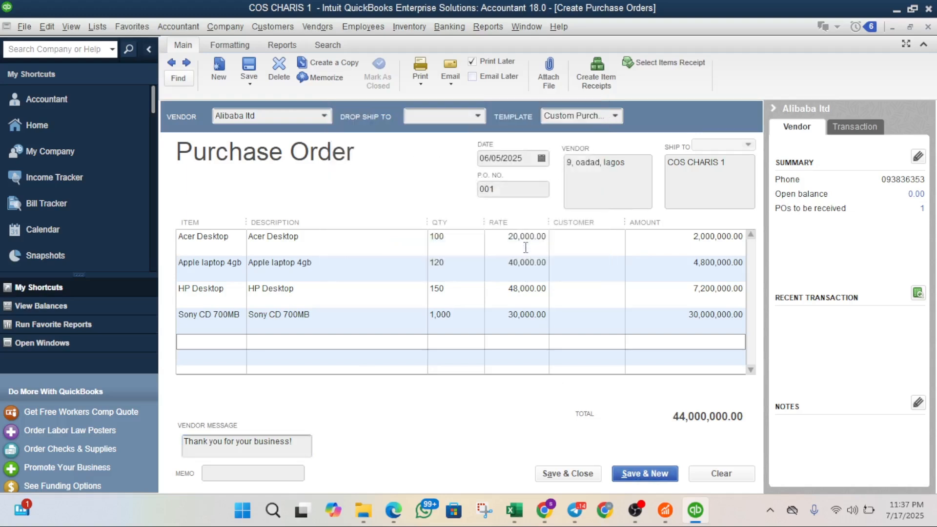
# Step: Append a 1 to the P.O. number and save the order, making the shipping address change permanent and starting a new order
pyautogui.click(514, 188)
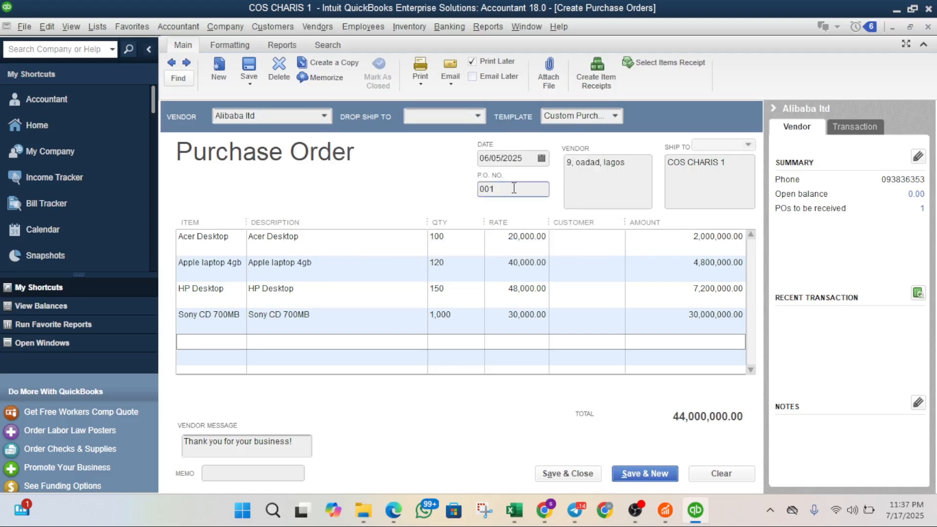
pyautogui.write('1')
pyautogui.click(665, 472)
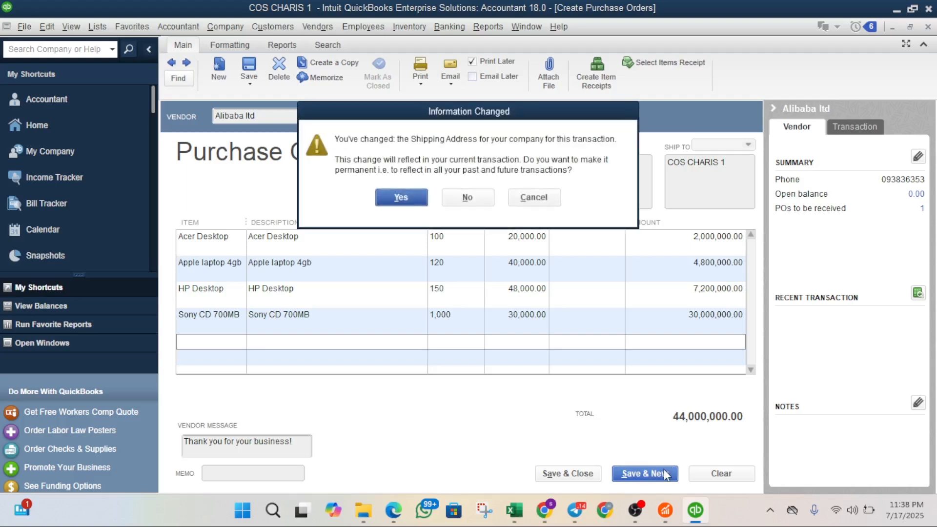
pyautogui.click(417, 204)
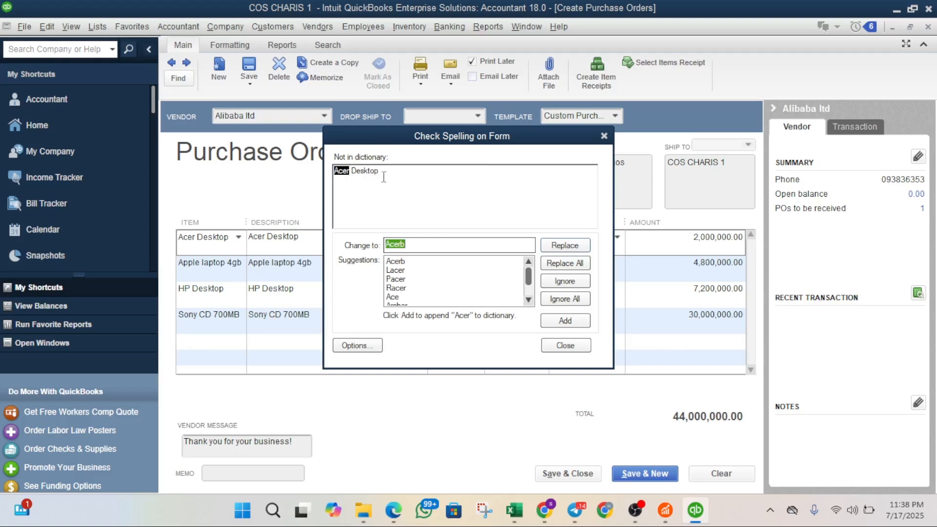
pyautogui.click(557, 346)
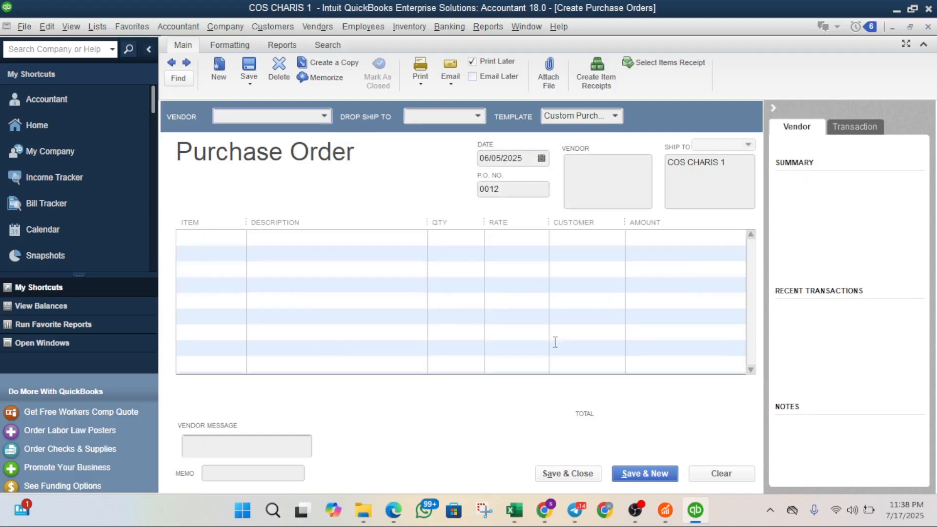
# Step: Locate the Madela Laptop order in the Excel case study and choose madela laptop as the vendor of the new QuickBooks purchase order
pyautogui.hotkey('alt', 'Tab')
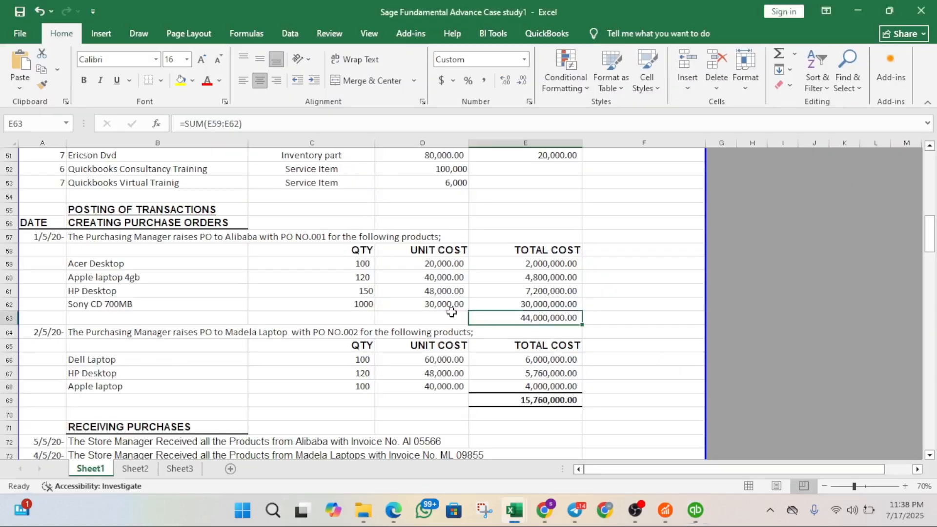
pyautogui.click(215, 331)
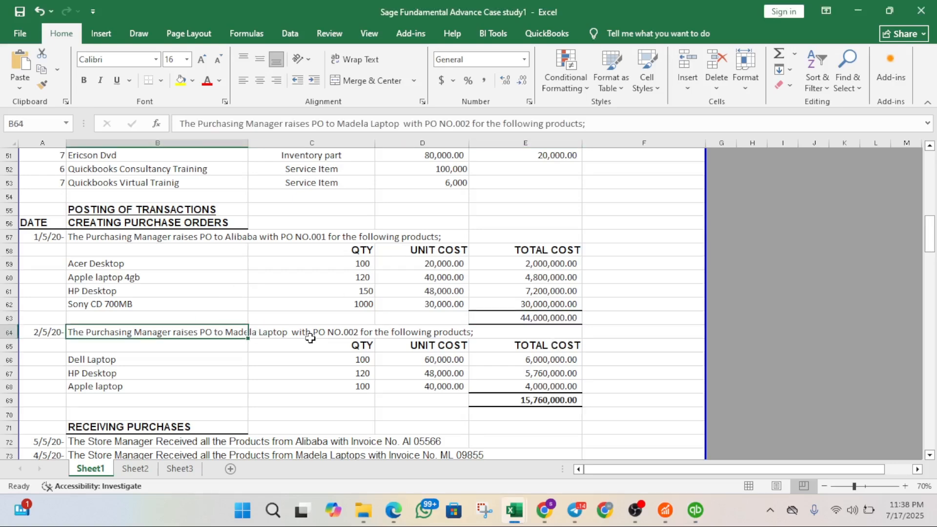
pyautogui.hotkey('alt', 'Tab')
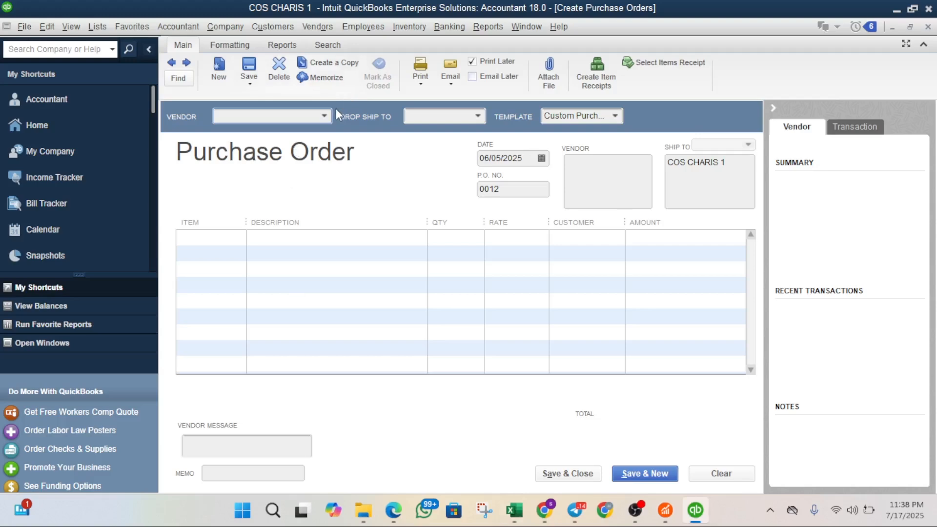
pyautogui.click(324, 116)
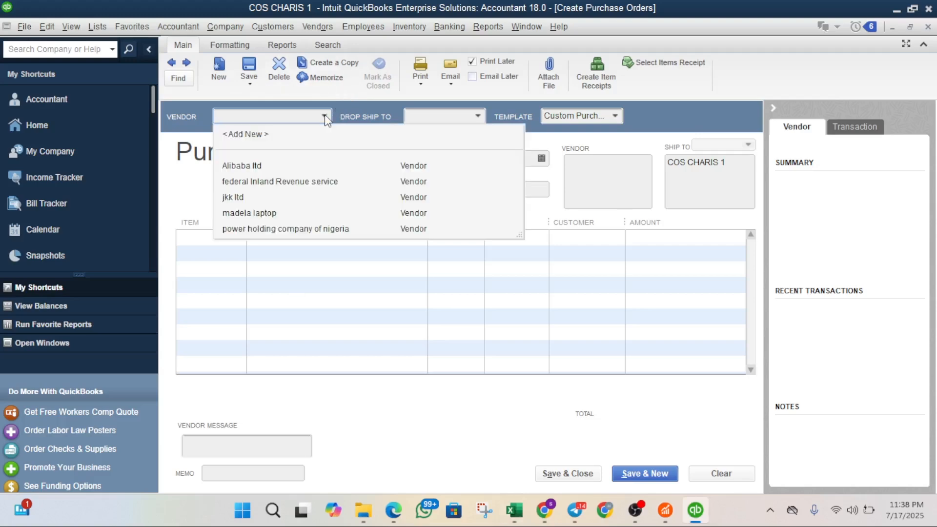
pyautogui.click(244, 212)
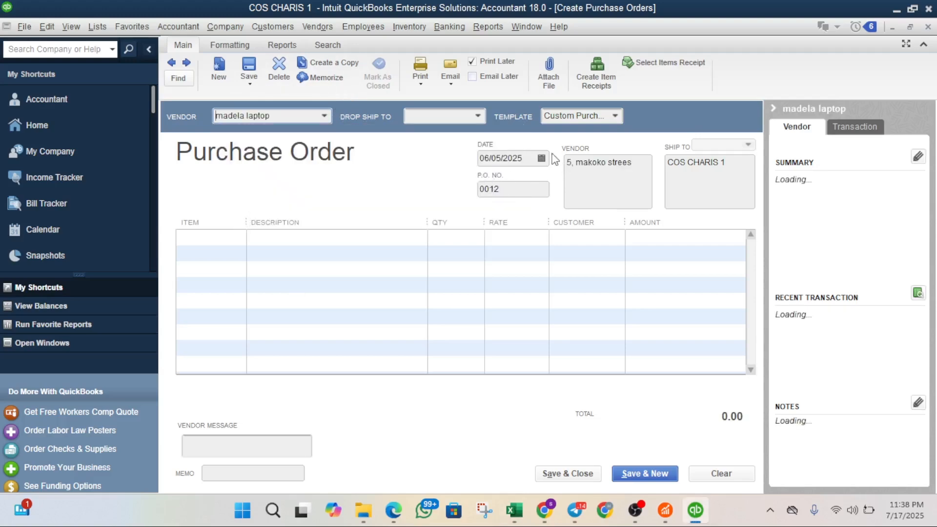
# Step: Check the order date in the Excel case study and set the purchase order's date to 06/02/2025
pyautogui.hotkey('alt', 'Tab')
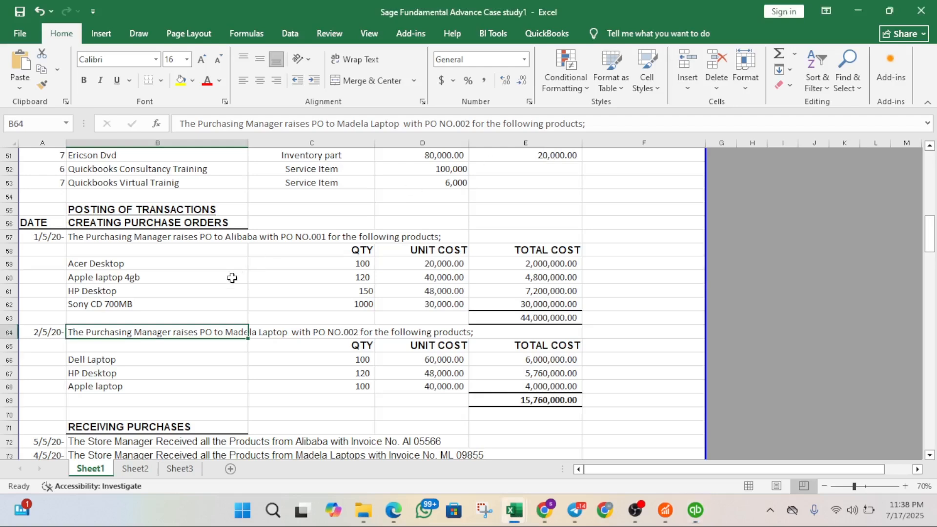
pyautogui.hotkey('alt', 'Tab')
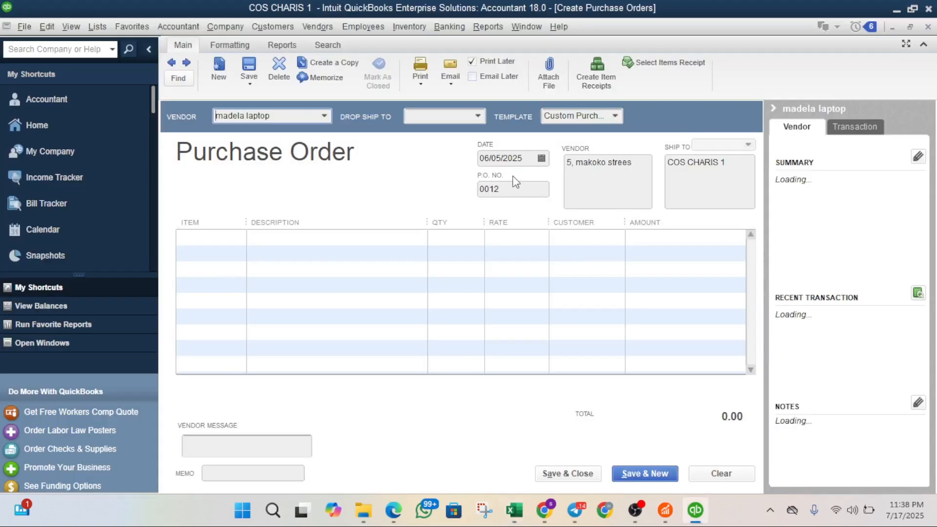
pyautogui.click(542, 159)
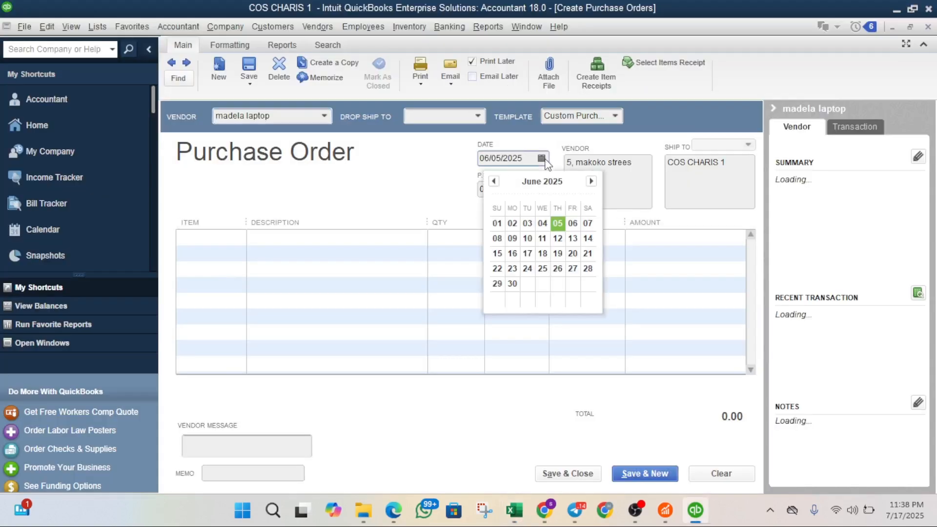
pyautogui.click(512, 223)
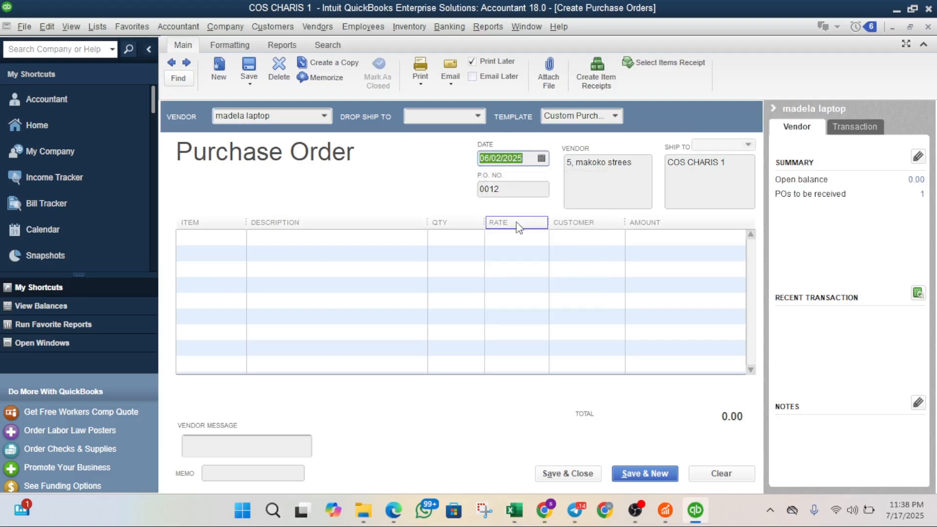
pyautogui.click(517, 188)
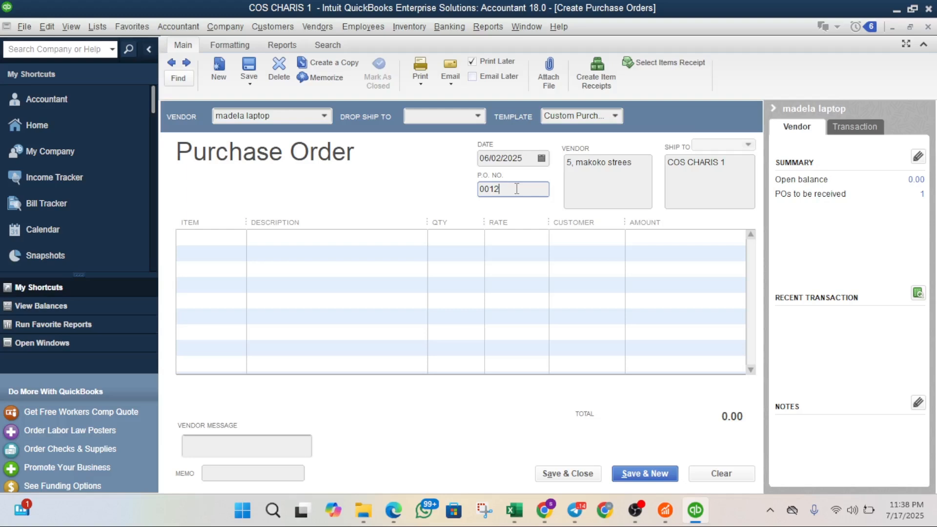
# Step: Add Dell Laptop as the first order line with a quantity of 100, as listed in the Excel case study
pyautogui.click(236, 237)
pyautogui.hotkey('alt', 'Tab')
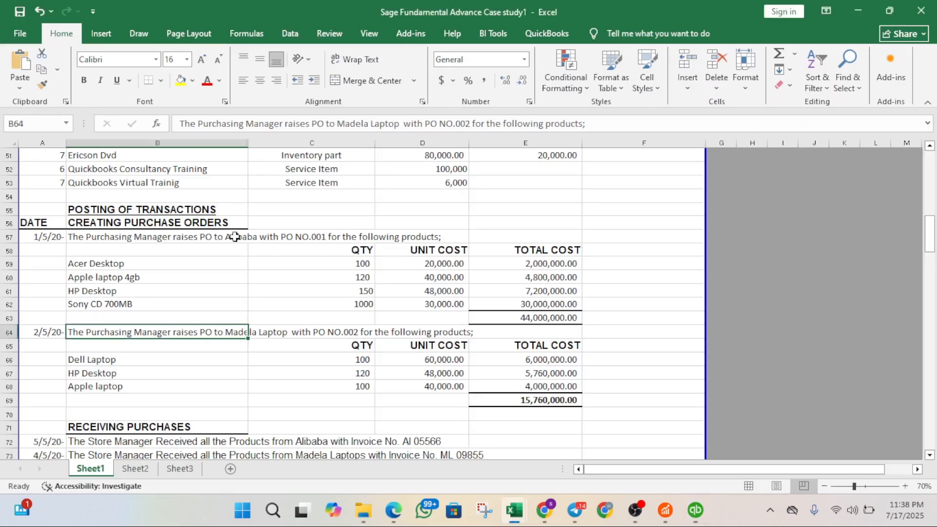
pyautogui.hotkey('alt', 'Tab')
pyautogui.click(238, 238)
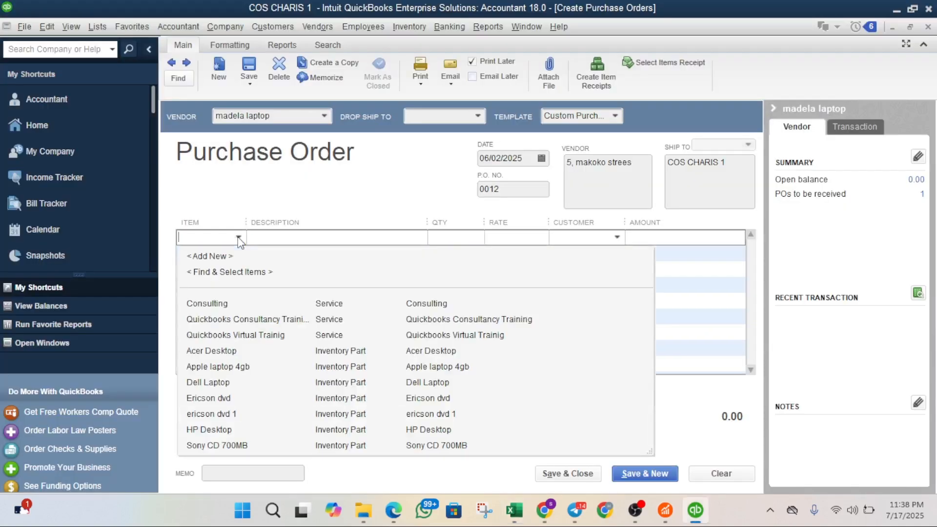
pyautogui.write('Dell Laptop')
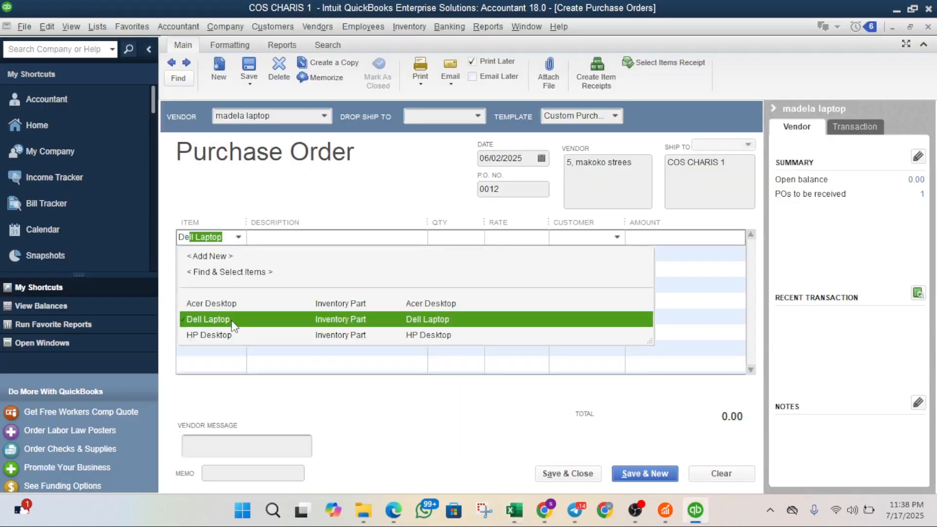
pyautogui.click(232, 320)
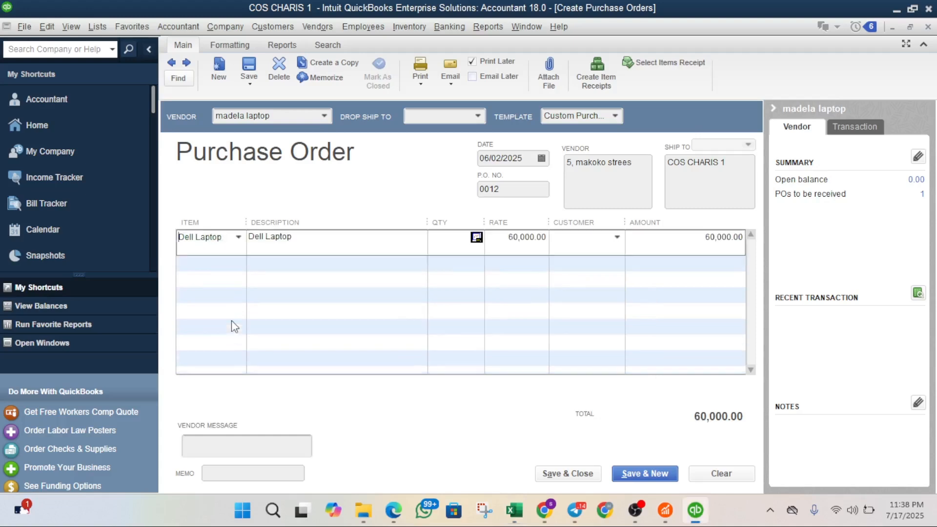
pyautogui.click(451, 238)
pyautogui.hotkey('alt', 'Tab')
pyautogui.hotkey('alt', 'Tab')
pyautogui.write('100')
pyautogui.press('Tab')
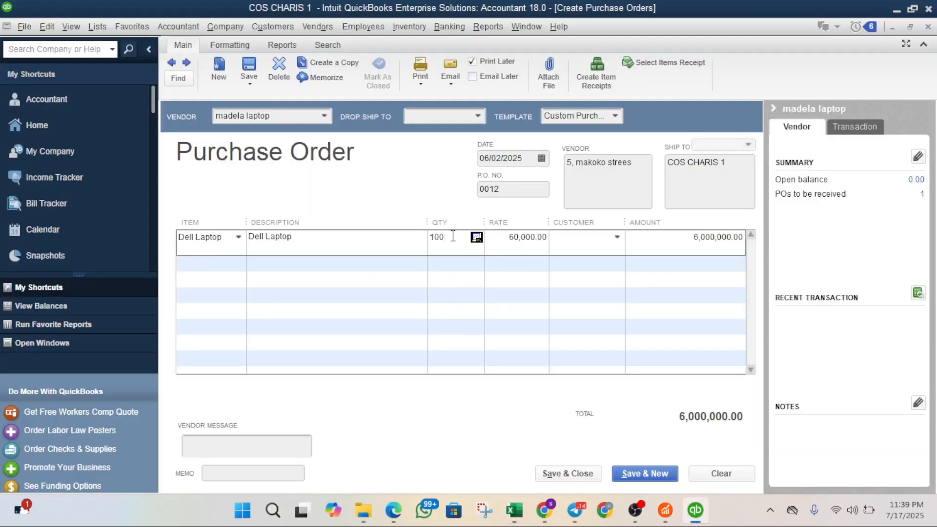
# Step: Add HP Desktop as the second order line with the case study's quantity of 120
pyautogui.click(216, 263)
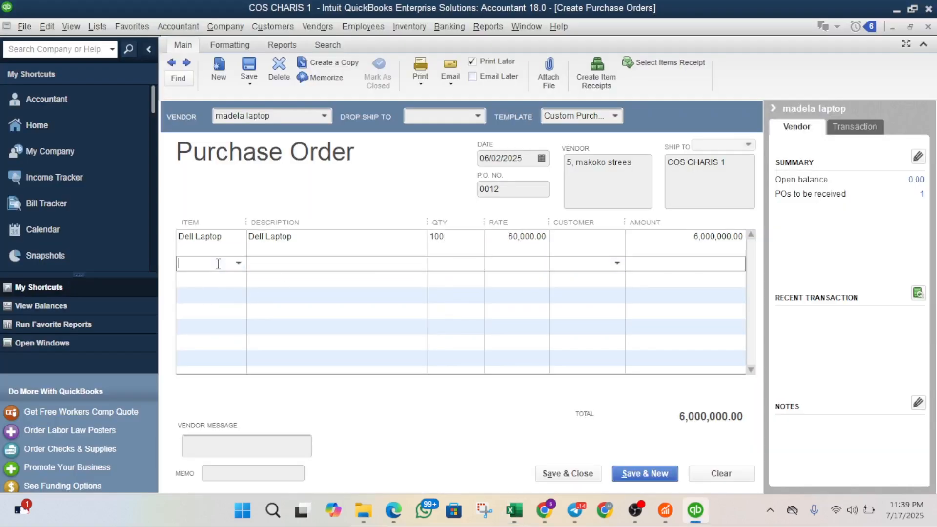
pyautogui.hotkey('alt', 'Tab')
pyautogui.hotkey('alt', 'Tab')
pyautogui.write('HP')
pyautogui.click(243, 329)
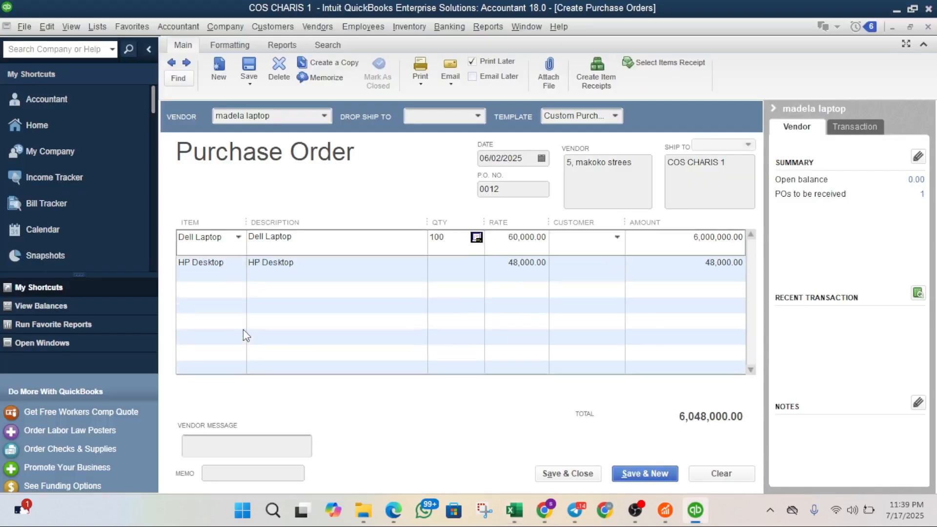
pyautogui.click(450, 264)
pyautogui.hotkey('alt', 'Tab')
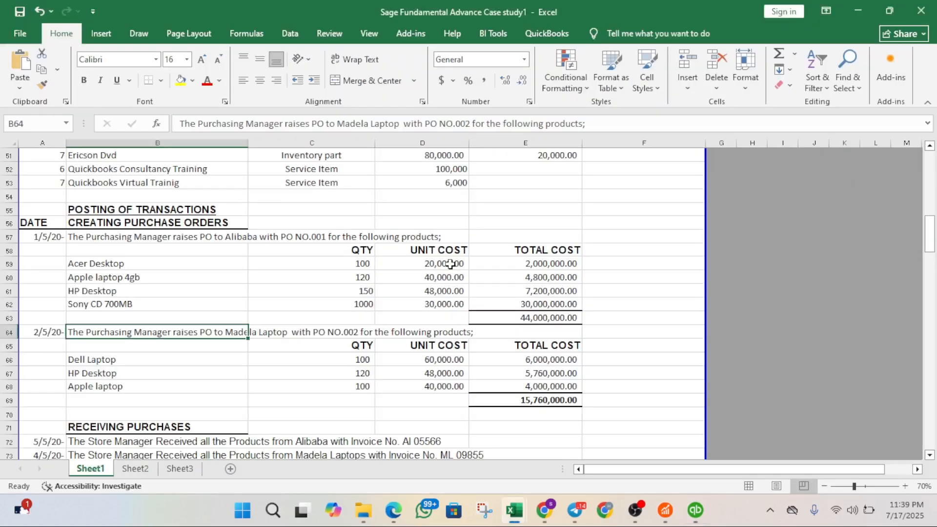
pyautogui.hotkey('alt', 'Tab')
pyautogui.write('12')
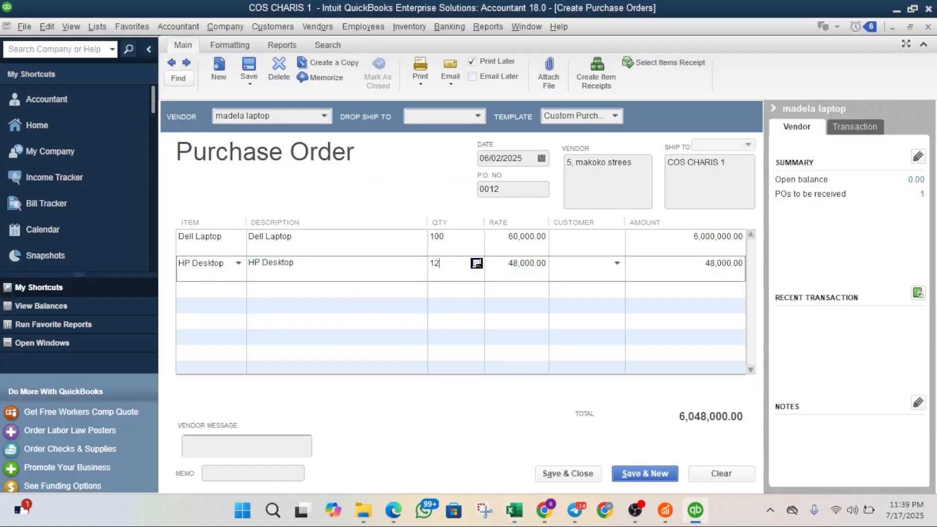
pyautogui.write('0')
# Step: Add Apple laptop 4gb as the third order line with a quantity of 100, following the Excel case study
pyautogui.click(203, 289)
pyautogui.hotkey('alt', 'Tab')
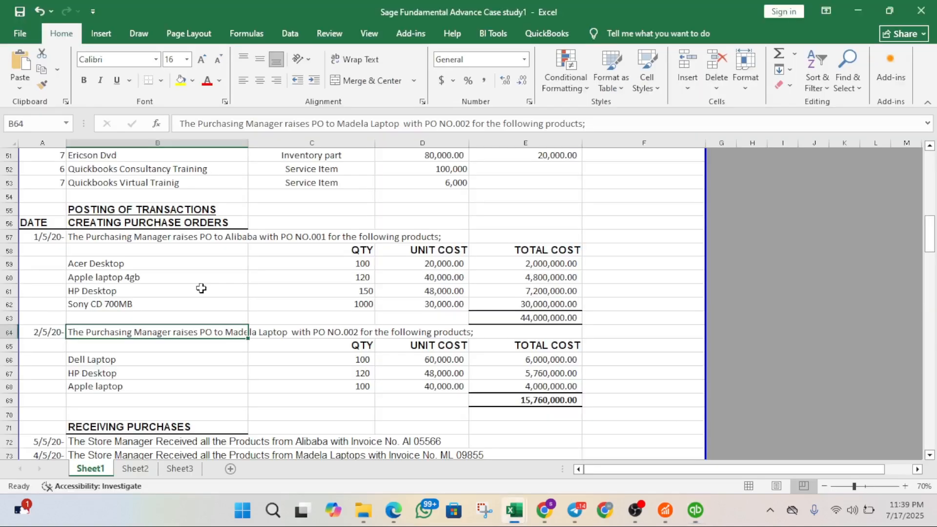
pyautogui.click(139, 385)
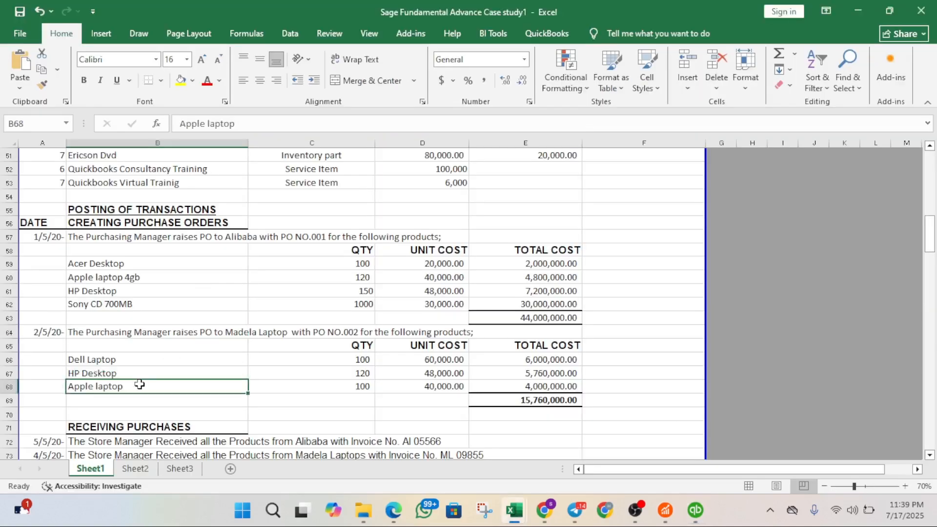
pyautogui.hotkey('alt', 'Tab')
pyautogui.write('app')
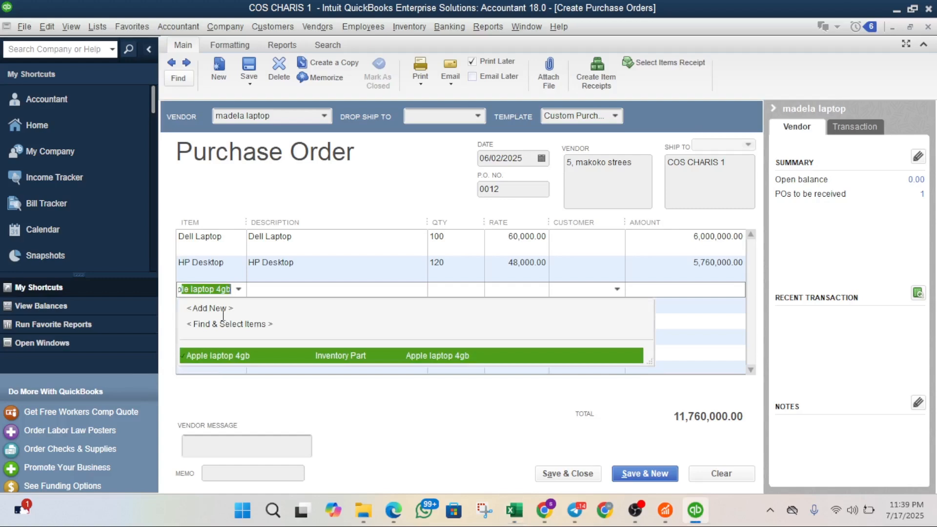
pyautogui.click(255, 352)
pyautogui.hotkey('alt', 'Tab')
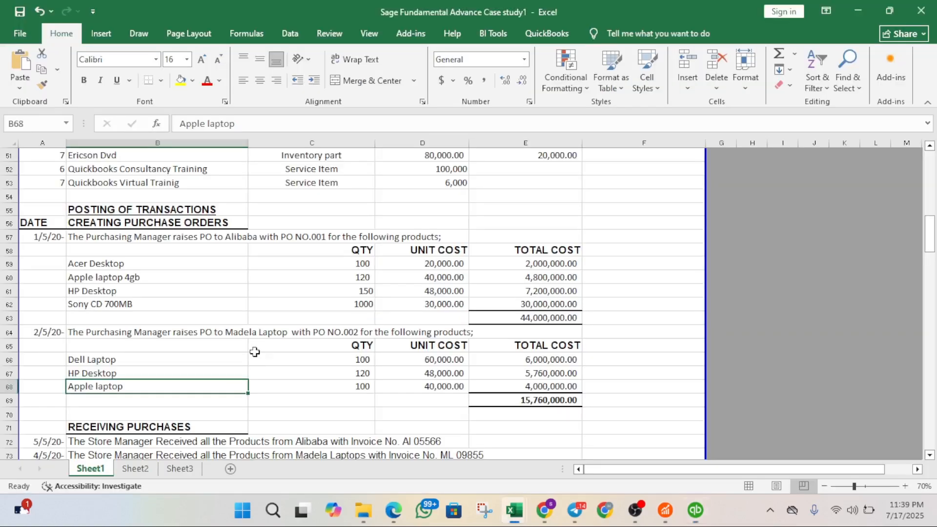
pyautogui.hotkey('alt', 'Tab')
pyautogui.click(429, 296)
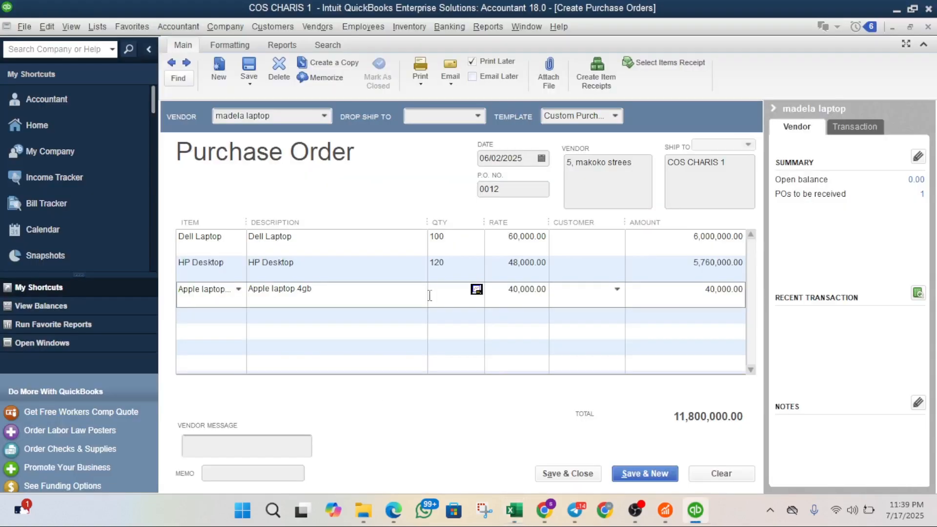
pyautogui.write('100')
pyautogui.press('Tab')
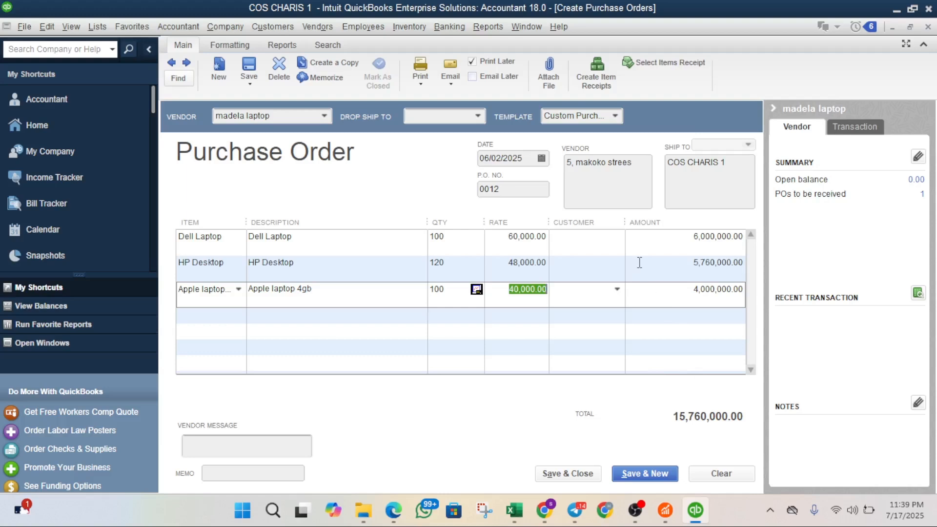
# Step: Preview the printed purchase order, examine its header and order lines up close, and close the preview
pyautogui.click(426, 82)
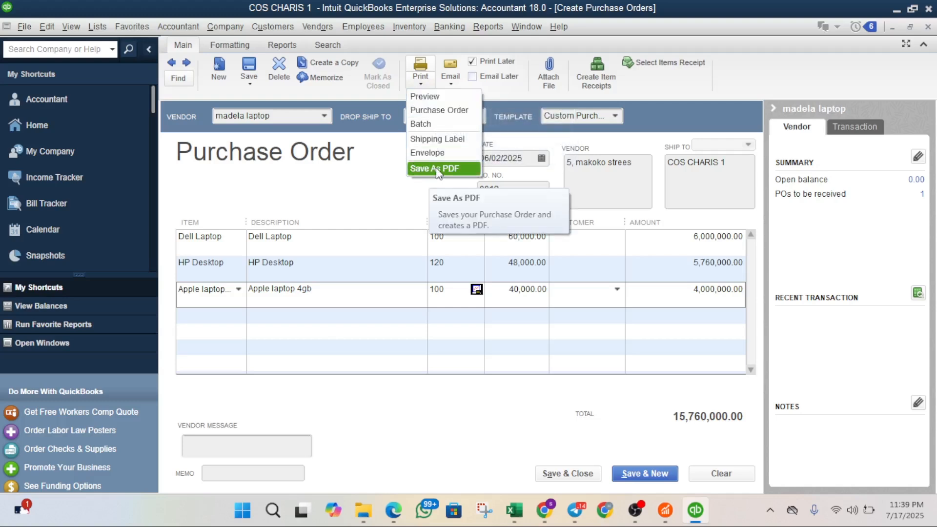
pyautogui.click(420, 94)
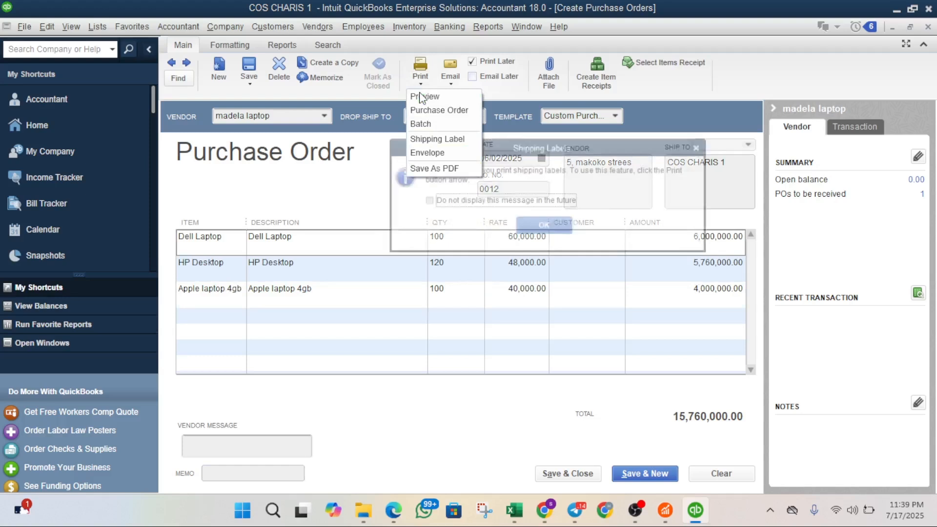
pyautogui.click(527, 227)
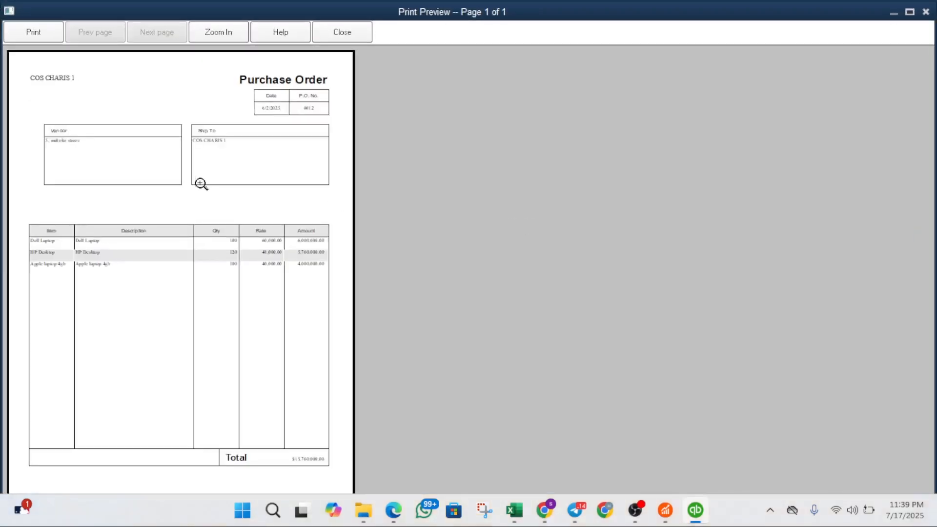
pyautogui.click(198, 180)
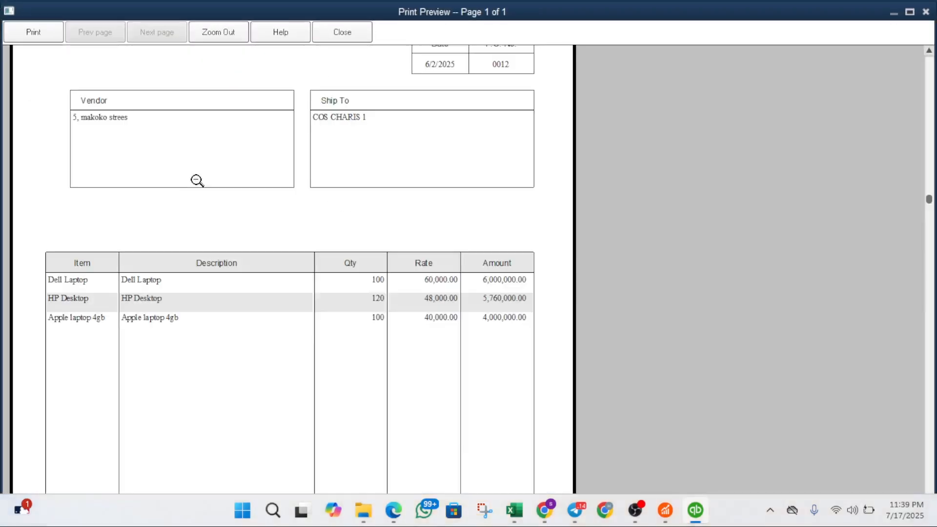
pyautogui.click(344, 93)
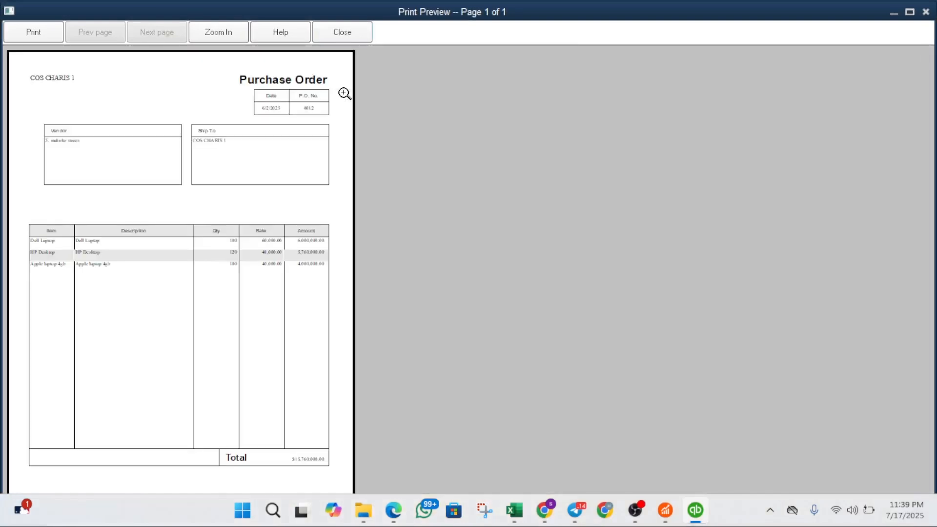
pyautogui.click(259, 85)
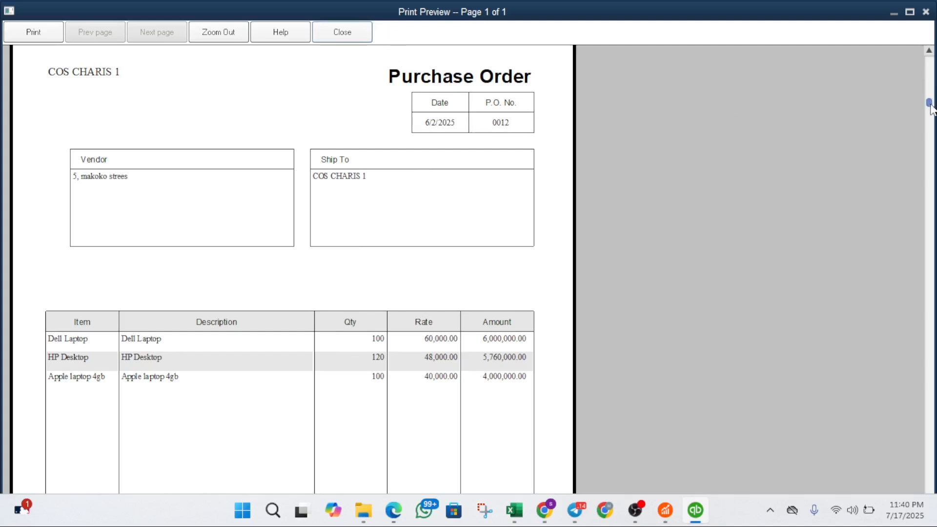
pyautogui.moveTo(931, 104); pyautogui.dragTo(930, 39)
pyautogui.click(354, 32)
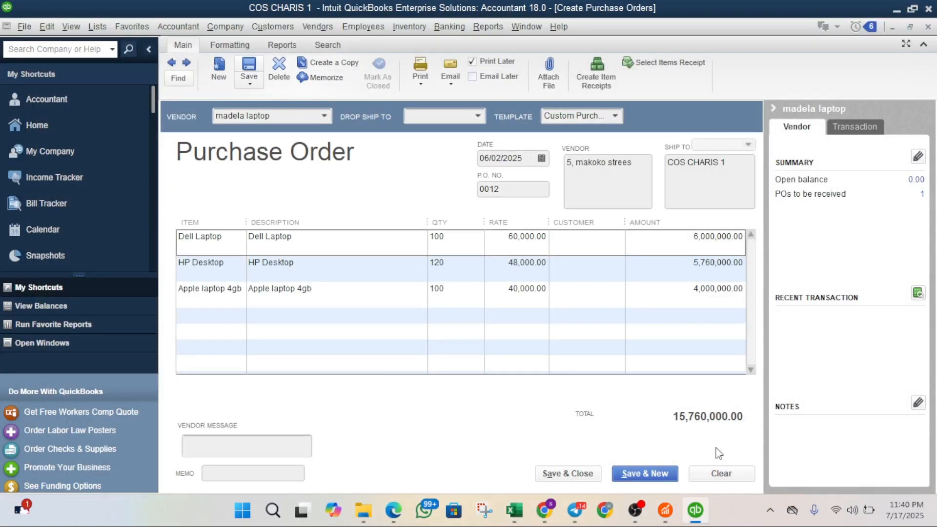
# Step: Save and close the purchase order, and look up the Receiving Purchases section in the Excel case study
pyautogui.click(580, 474)
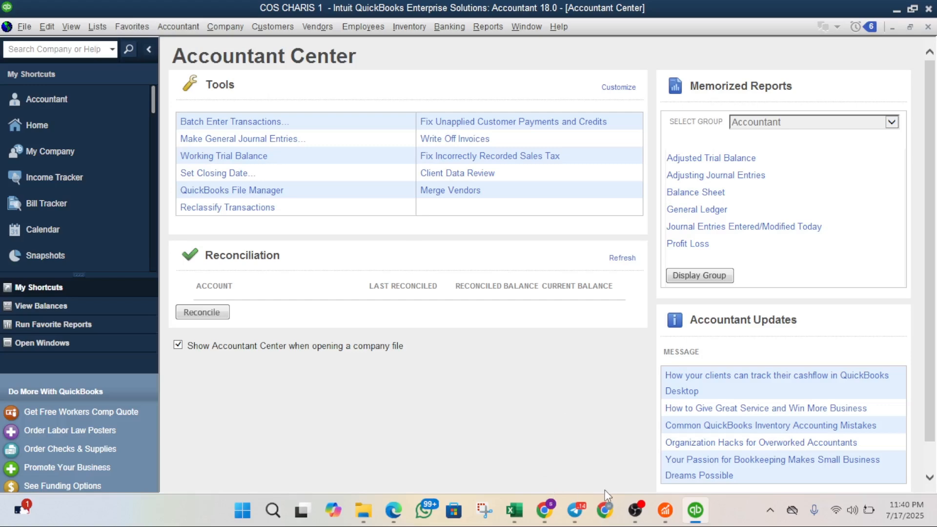
pyautogui.hotkey('alt', 'Tab')
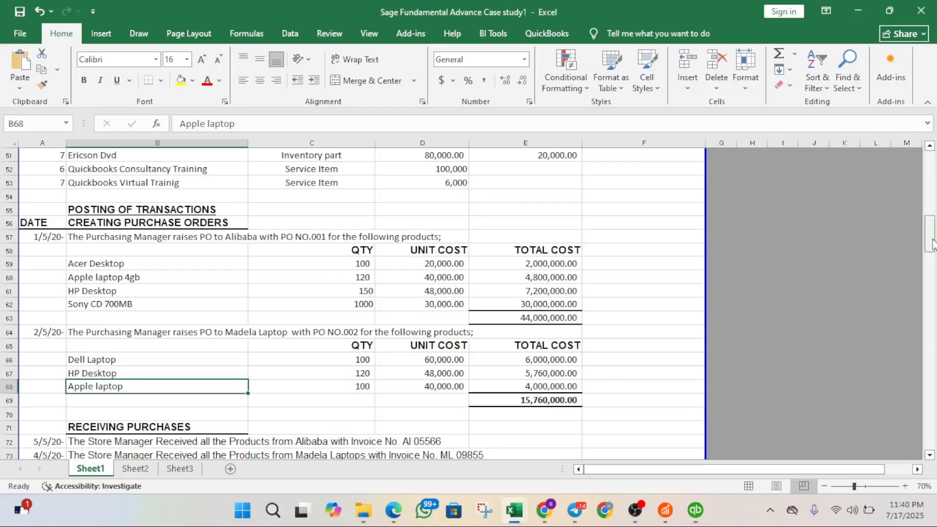
pyautogui.moveTo(929, 243); pyautogui.dragTo(928, 256)
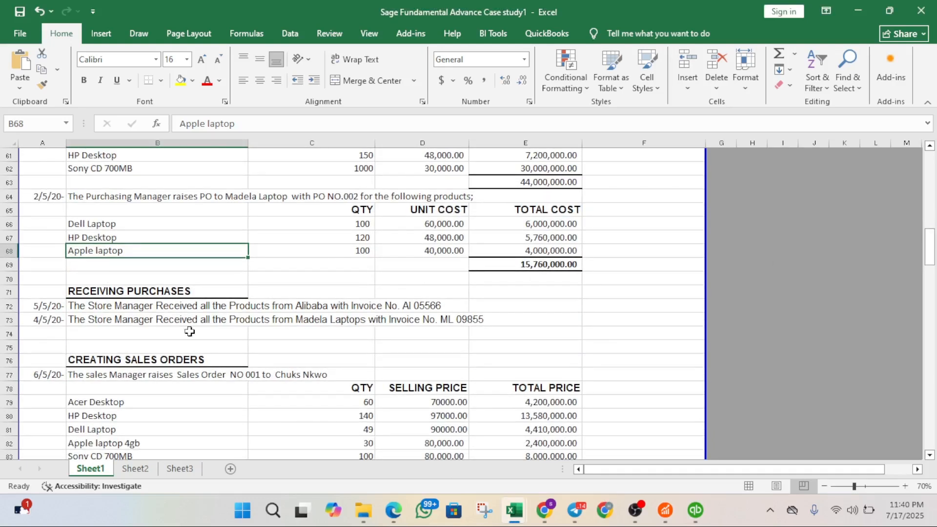
# Step: Examine the case study's Receiving Purchases entries for Alibaba and Madela Laptops, including the receipt dates and invoice numbers
pyautogui.click(116, 293)
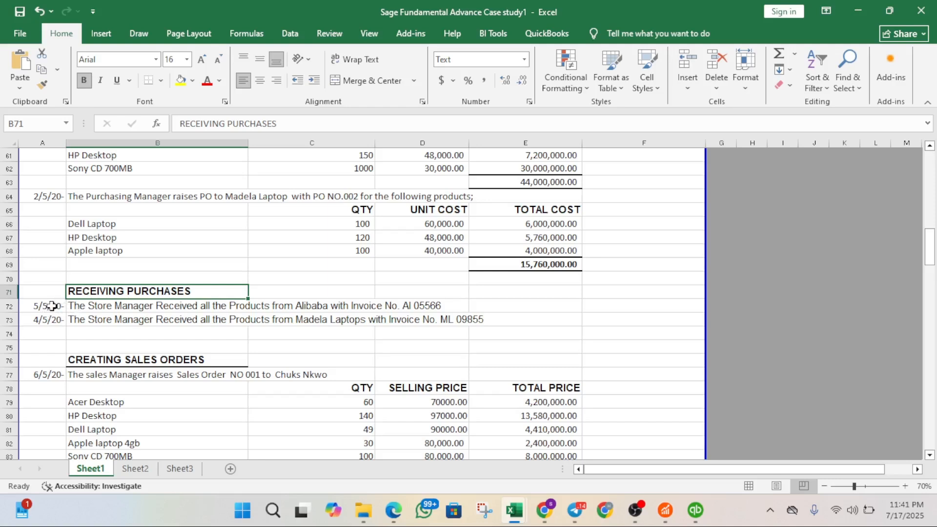
pyautogui.click(51, 306)
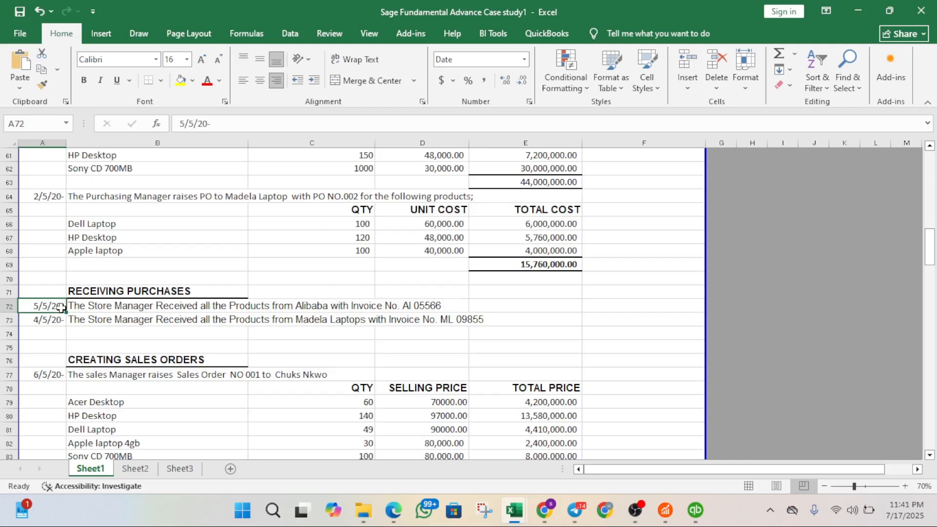
pyautogui.click(105, 308)
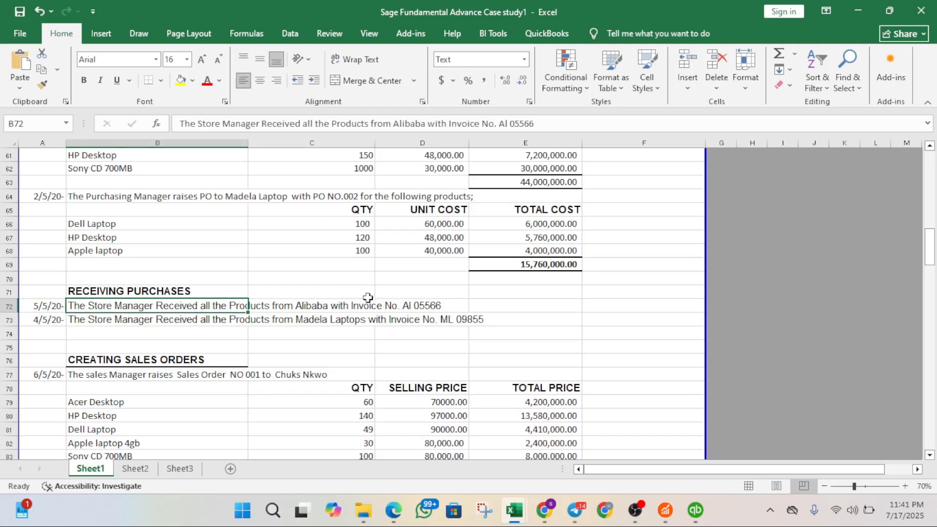
pyautogui.click(357, 308)
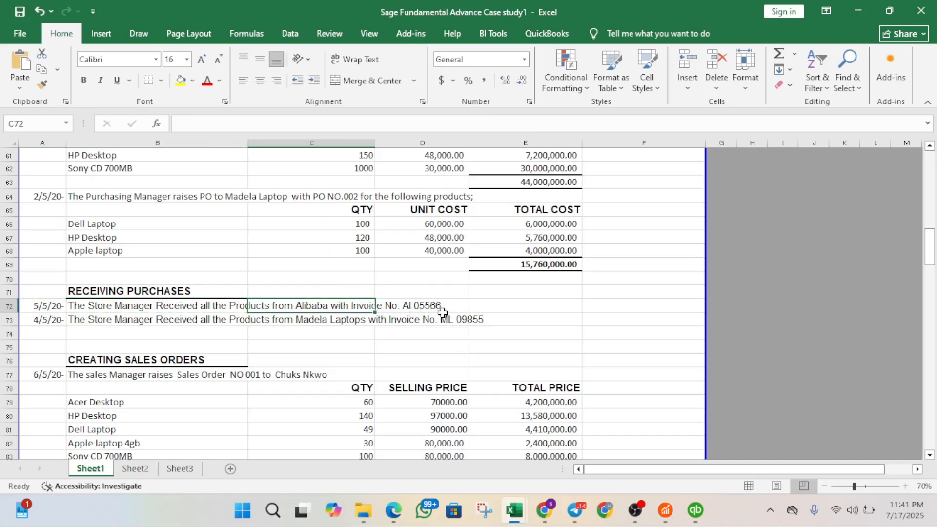
pyautogui.click(113, 323)
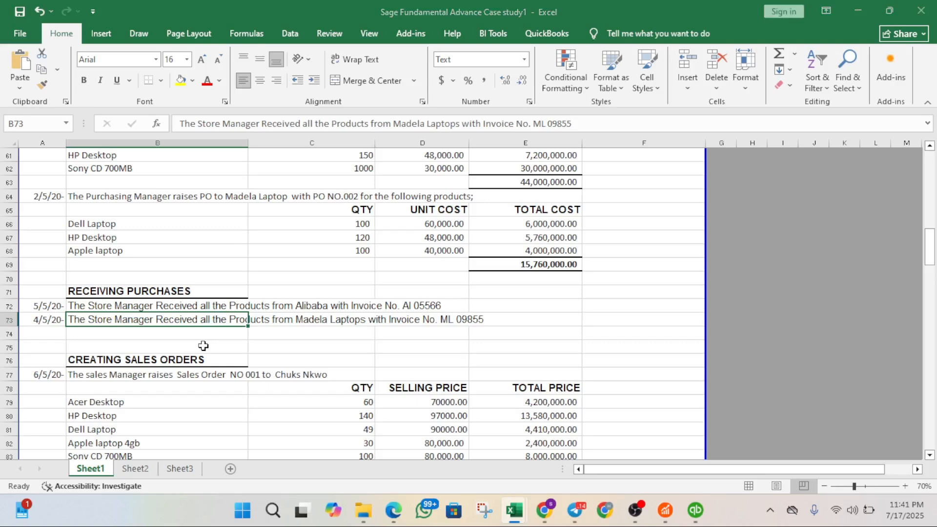
# Step: Switch to QuickBooks and create a Receive Items and Enter Bill record for Alibaba ltd against the second open purchase order listed
pyautogui.hotkey('alt', 'Tab')
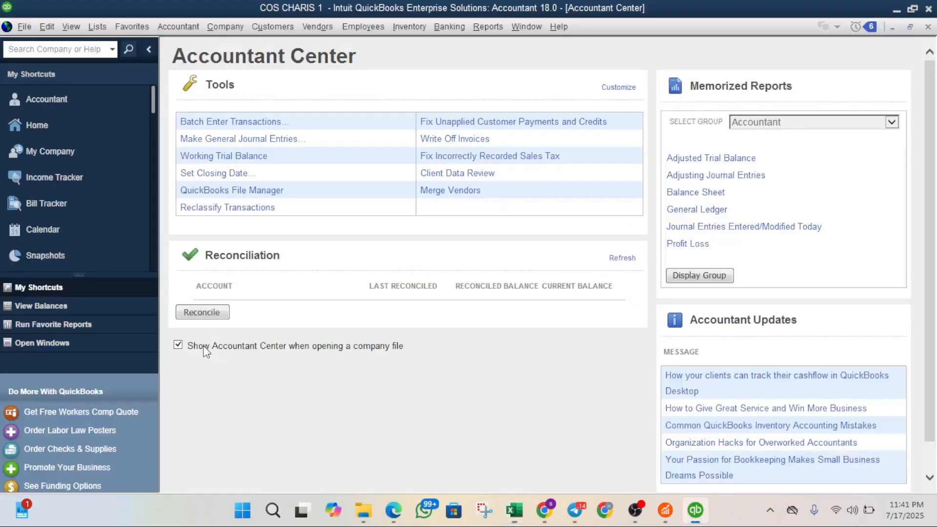
pyautogui.click(326, 27)
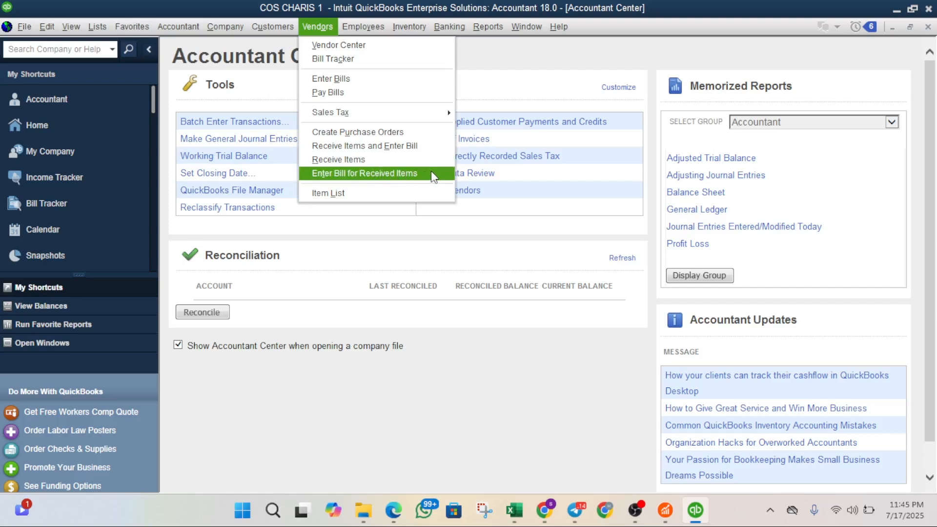
pyautogui.click(366, 146)
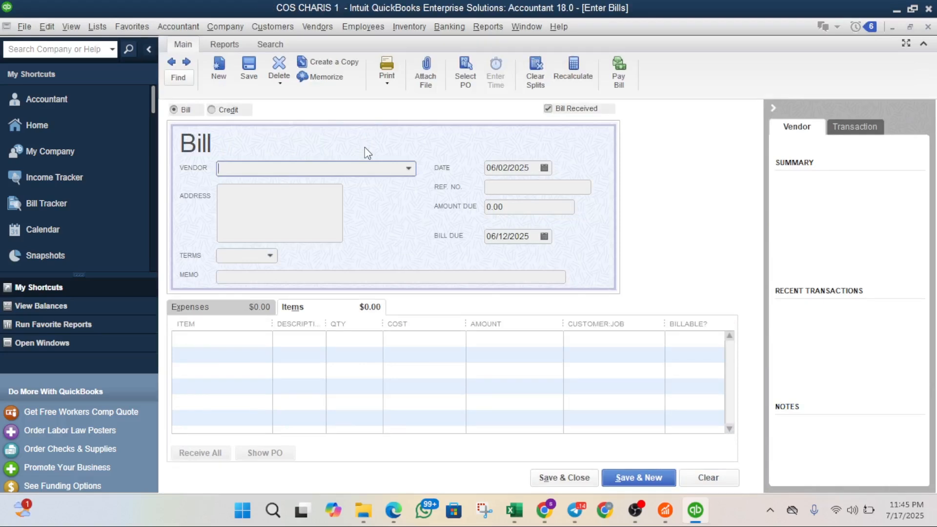
pyautogui.click(407, 169)
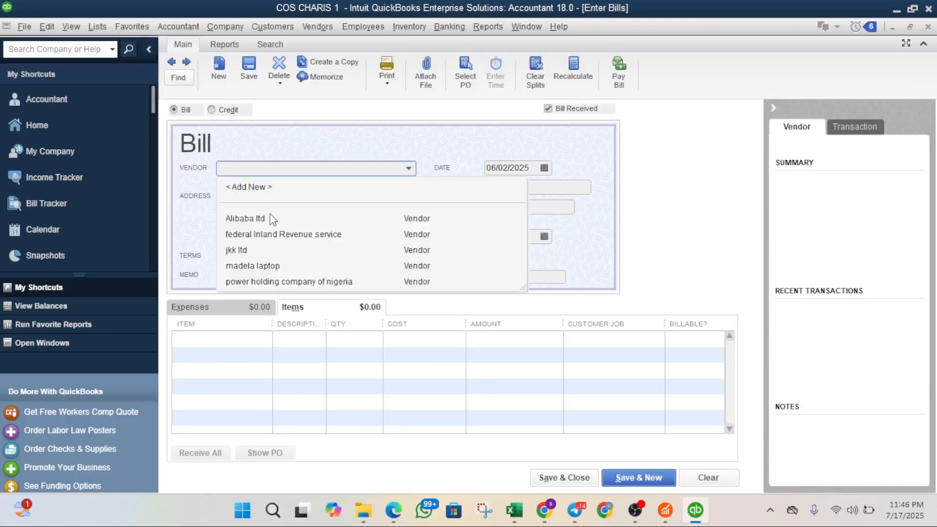
pyautogui.click(258, 219)
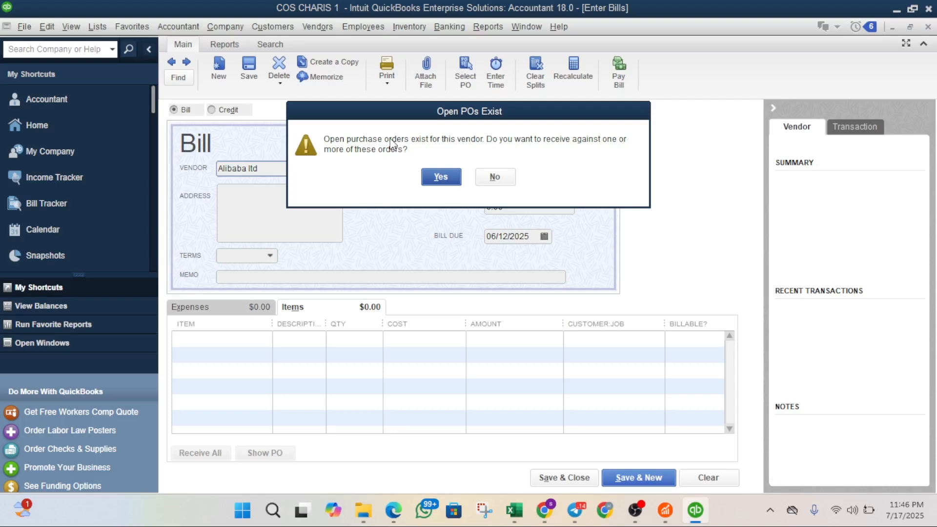
pyautogui.click(453, 178)
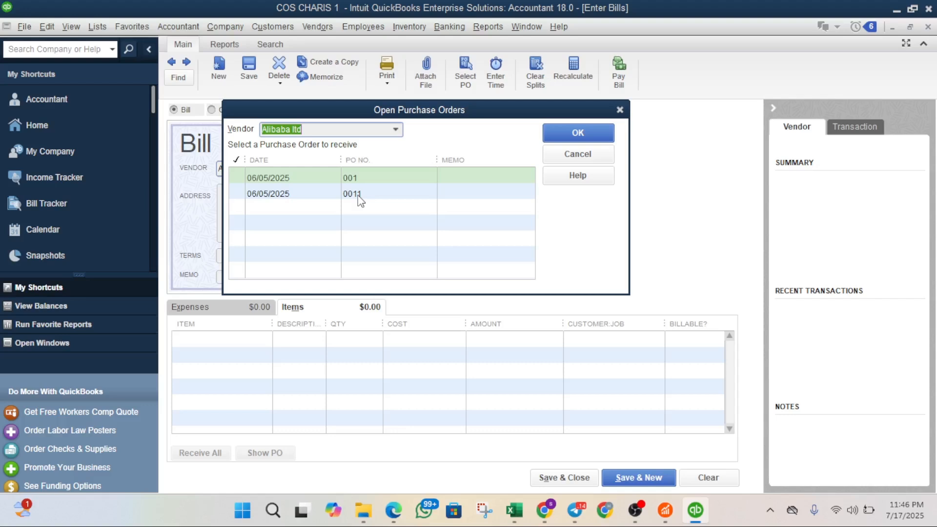
pyautogui.click(239, 192)
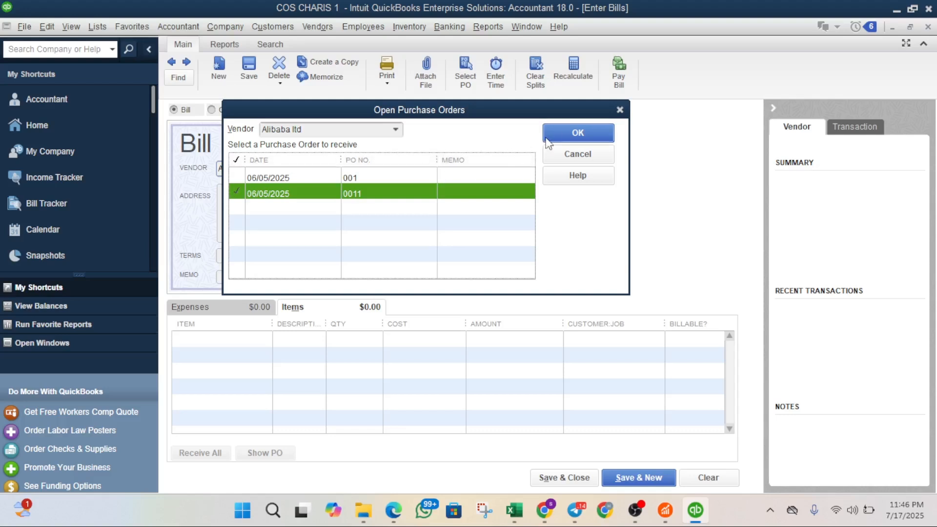
pyautogui.click(572, 135)
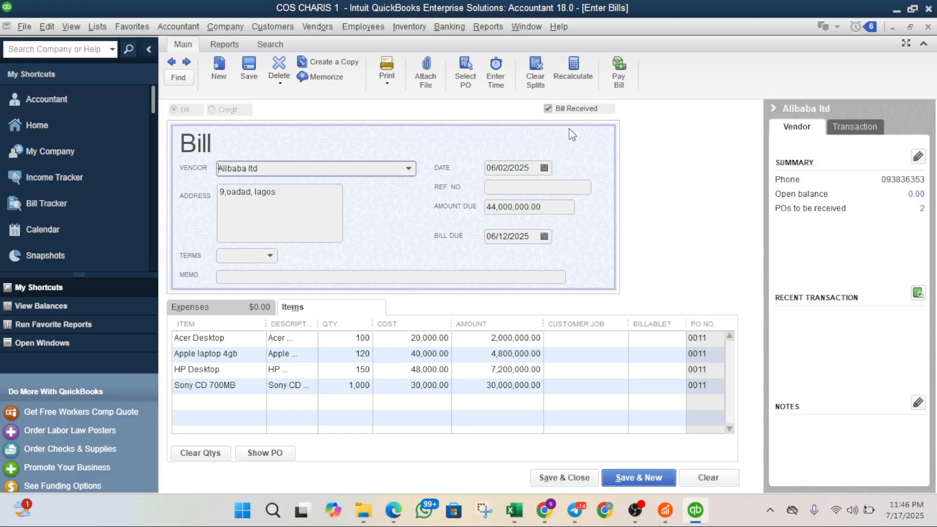
# Step: Check the Alibaba receipt in the Excel case study, then set the bill's date to 06/05/2025 and its reference number to Ai055666
pyautogui.hotkey('alt', 'Tab')
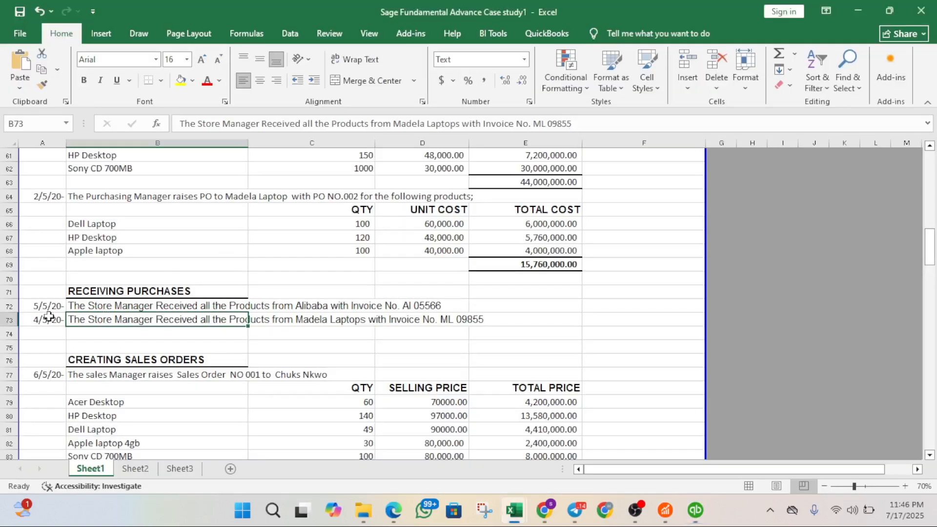
pyautogui.click(49, 306)
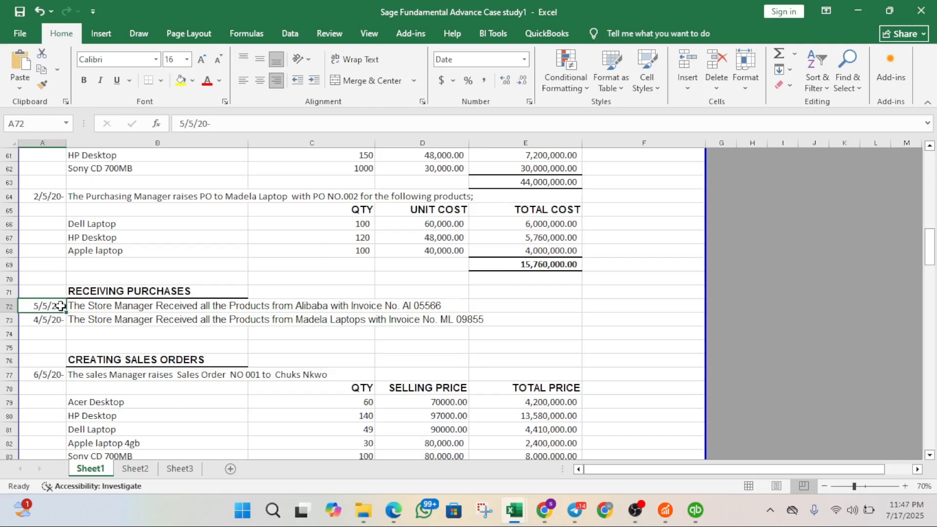
pyautogui.click(113, 306)
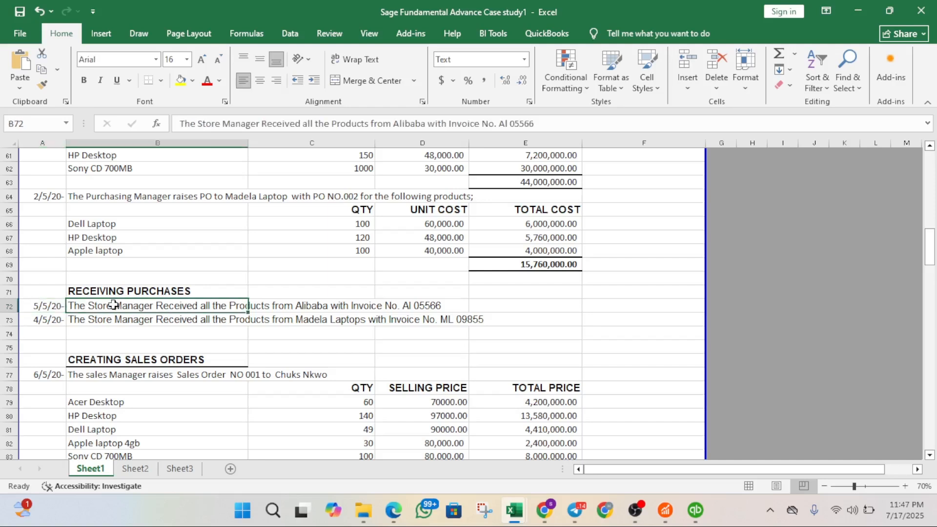
pyautogui.click(324, 304)
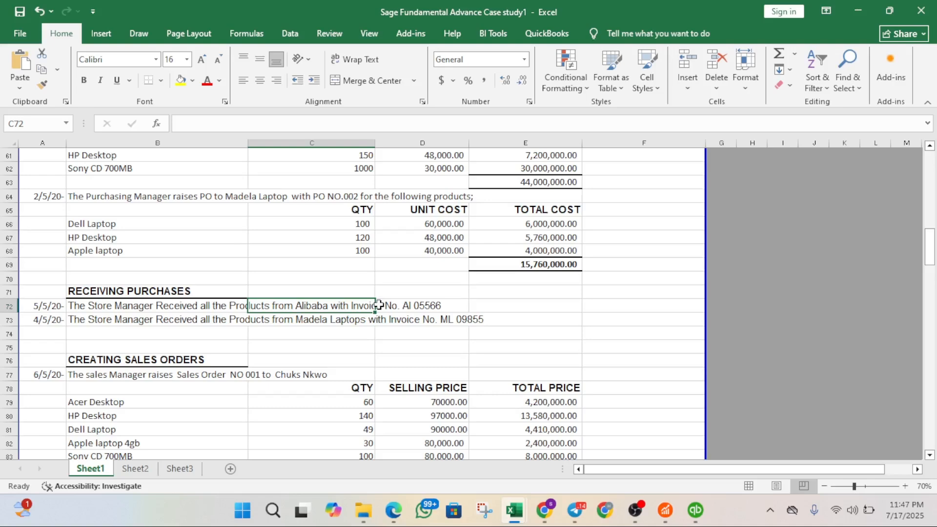
pyautogui.hotkey('alt', 'Tab')
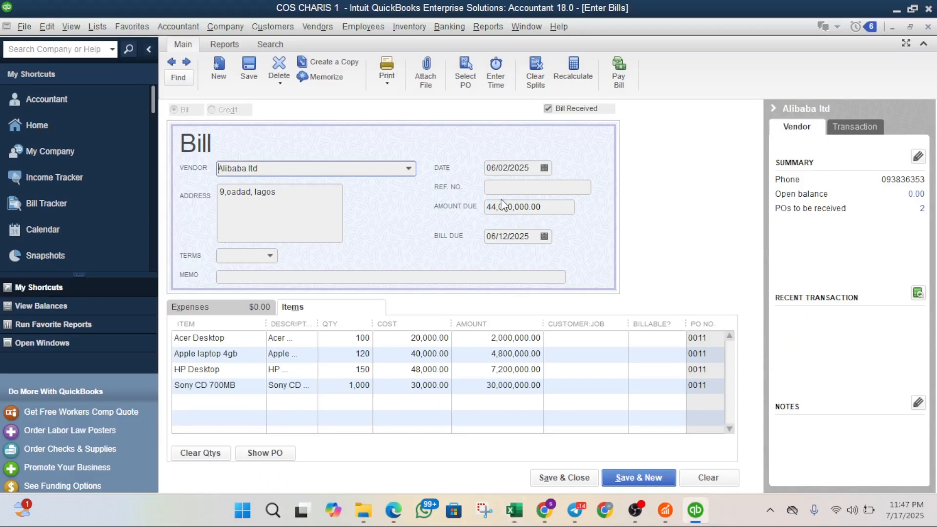
pyautogui.click(545, 168)
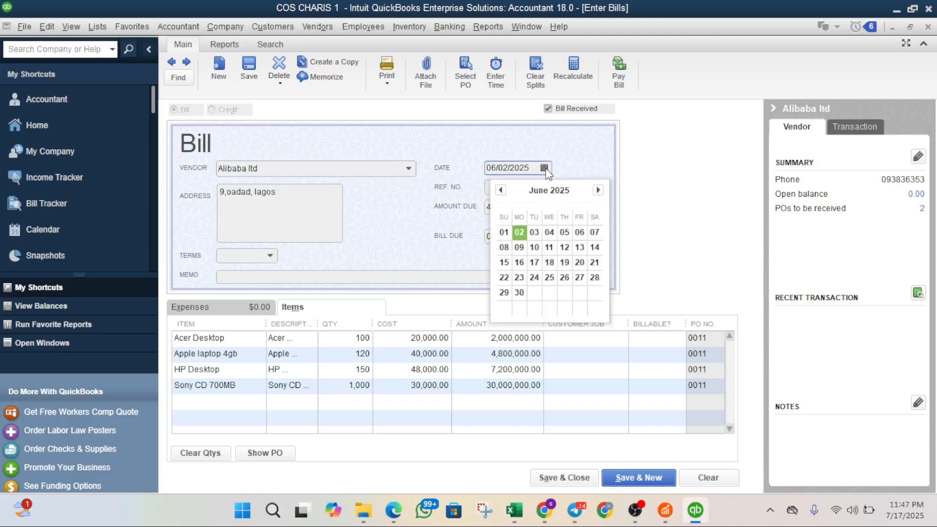
pyautogui.click(564, 233)
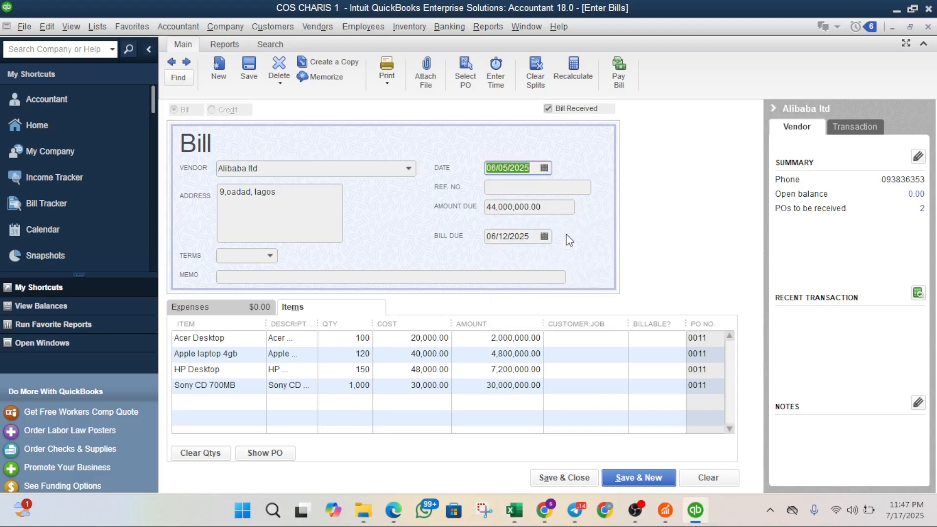
pyautogui.click(517, 183)
pyautogui.write('A')
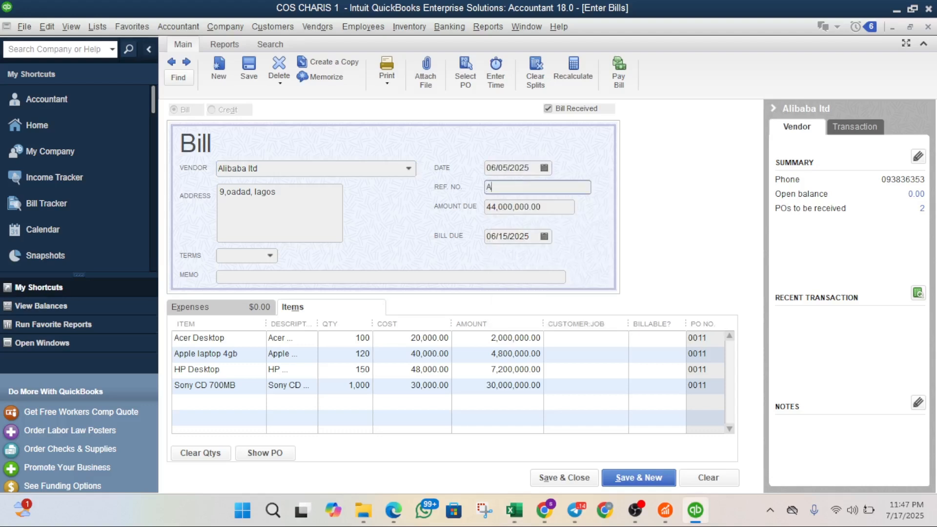
pyautogui.write('i055666')
pyautogui.click(271, 256)
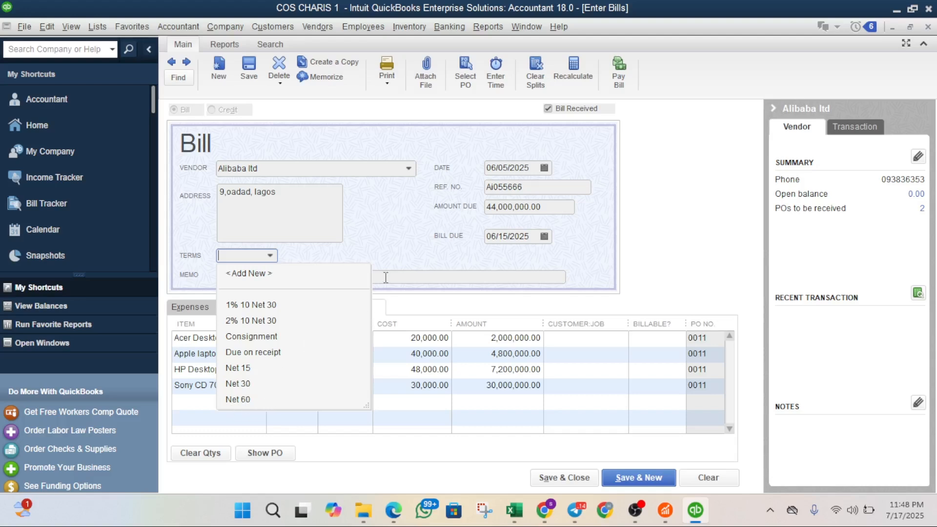
pyautogui.click(444, 244)
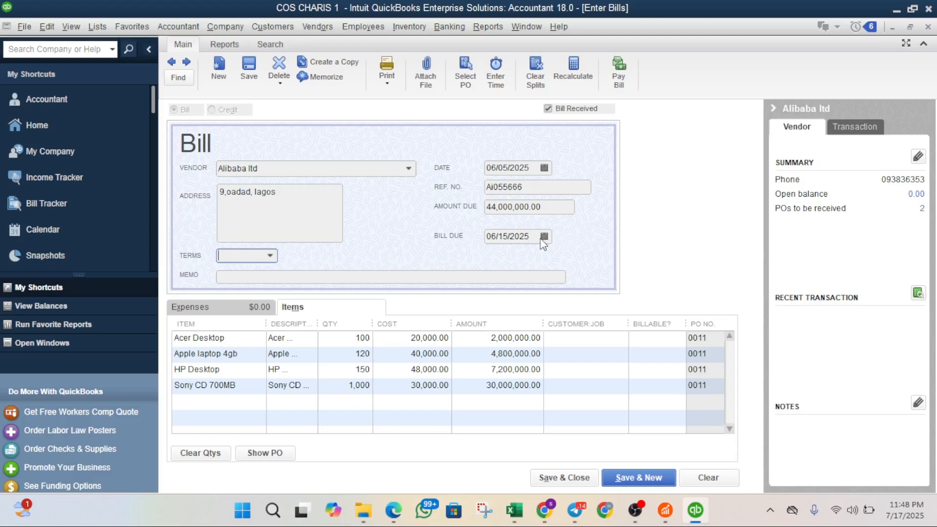
pyautogui.click(393, 276)
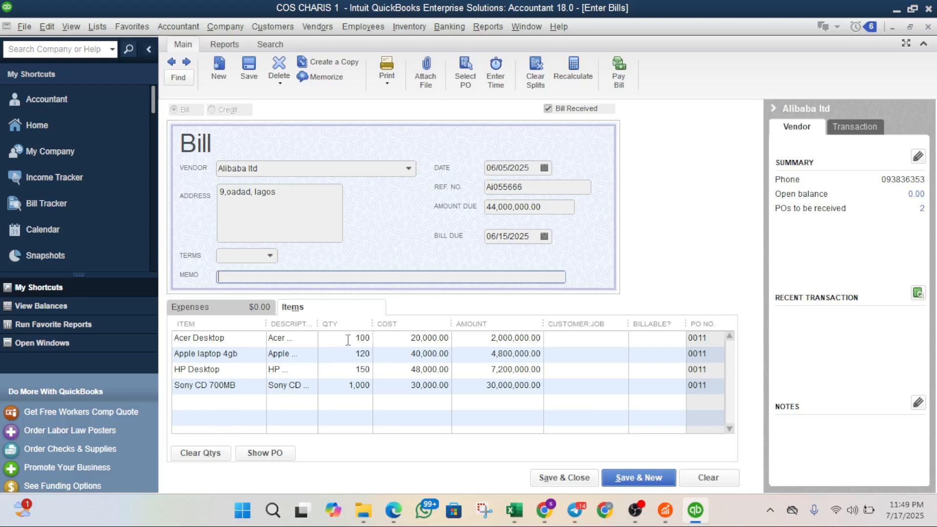
# Step: Clear the item quantities, receive all ordered items again, and save the Alibaba ltd bill while starting a new one
pyautogui.click(208, 454)
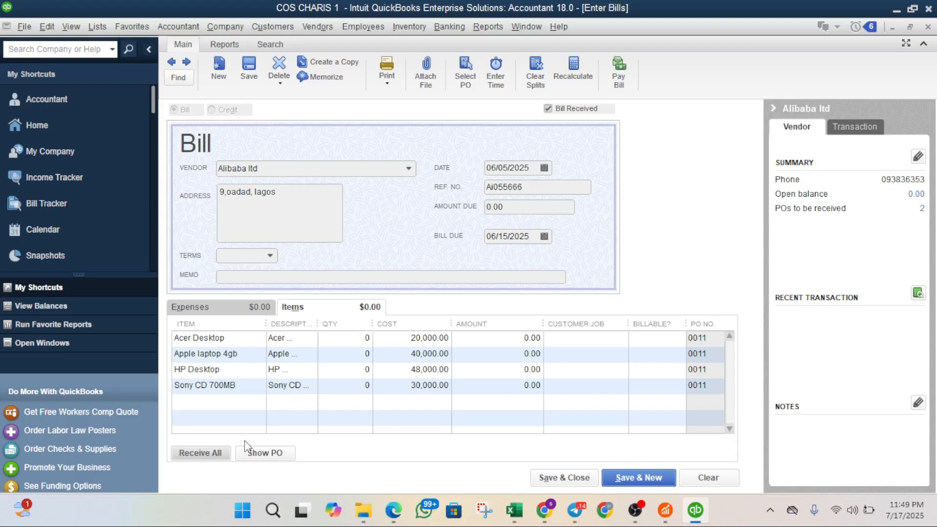
pyautogui.click(205, 453)
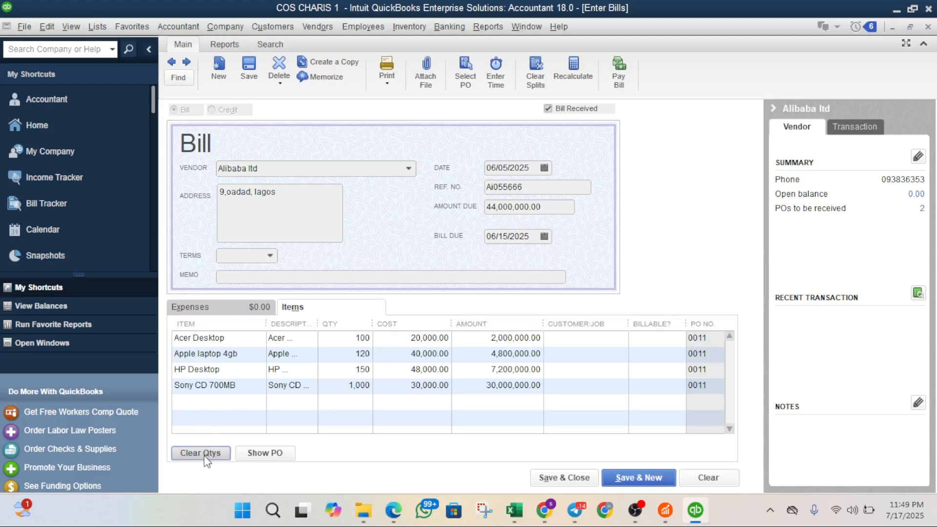
pyautogui.click(638, 478)
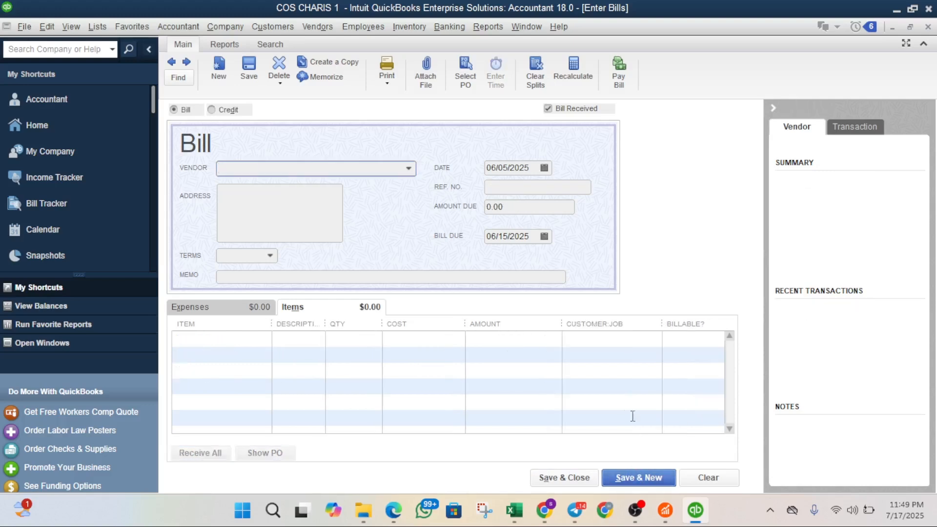
# Step: Check the Madela Laptops receipt in the case study and fill the new bill from madela laptop's open purchase order dated 06/02/2025
pyautogui.hotkey('alt', 'Tab')
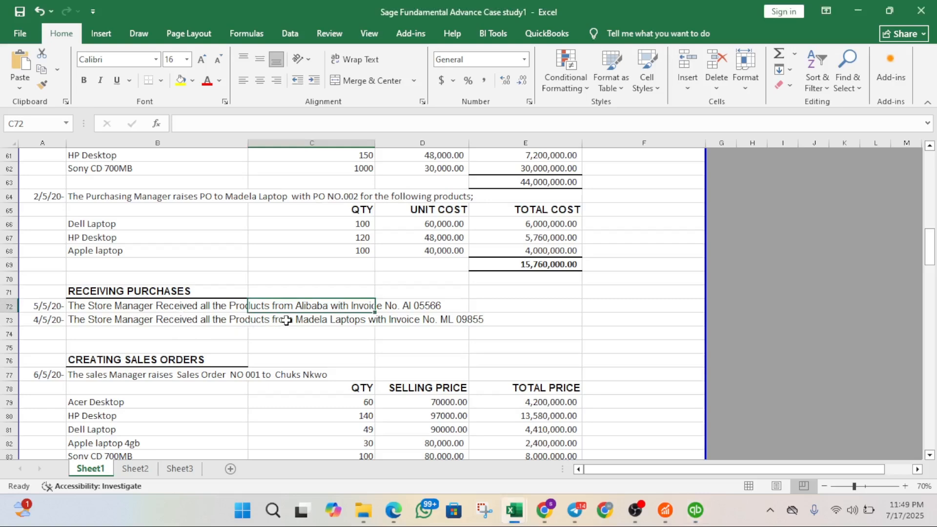
pyautogui.hotkey('alt', 'Tab')
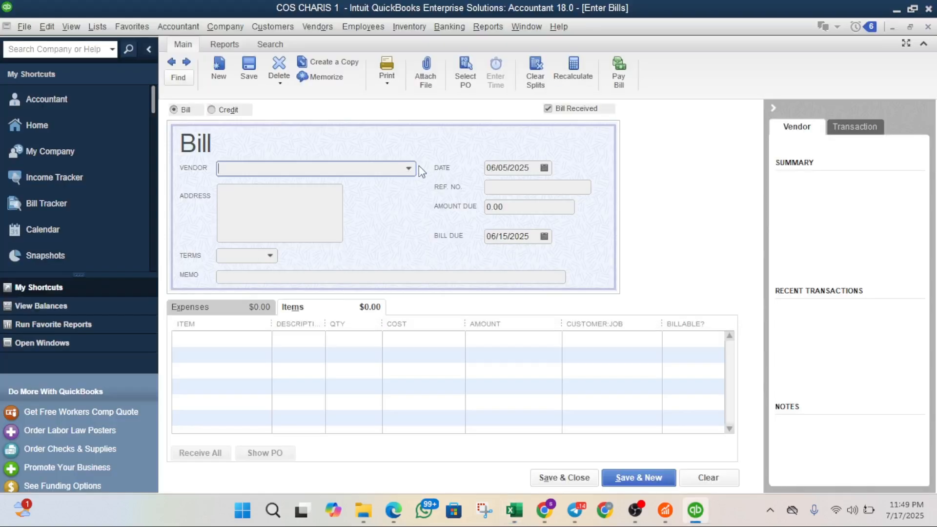
pyautogui.click(408, 169)
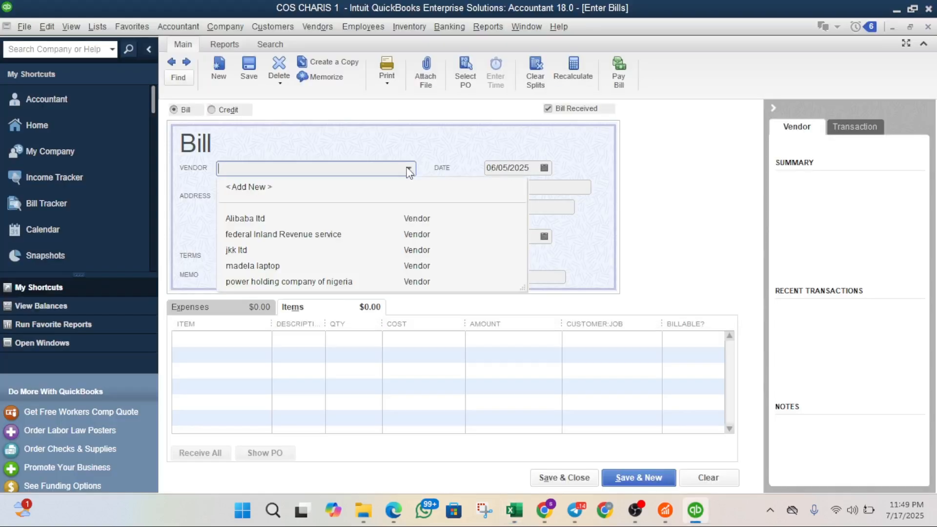
pyautogui.click(280, 266)
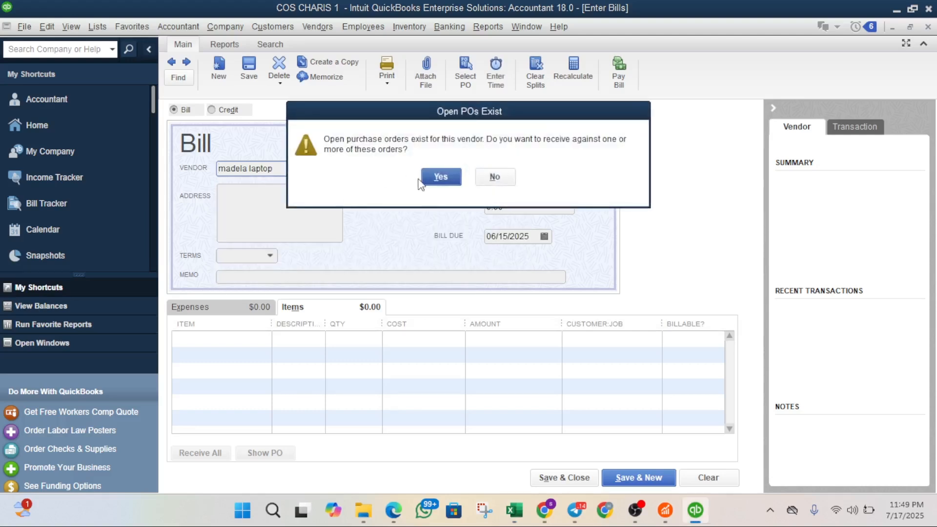
pyautogui.click(436, 178)
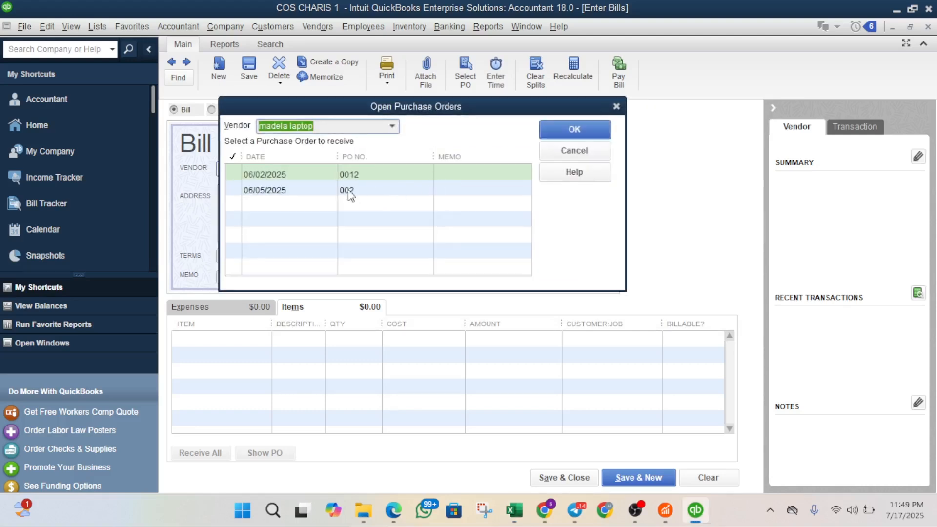
pyautogui.click(235, 175)
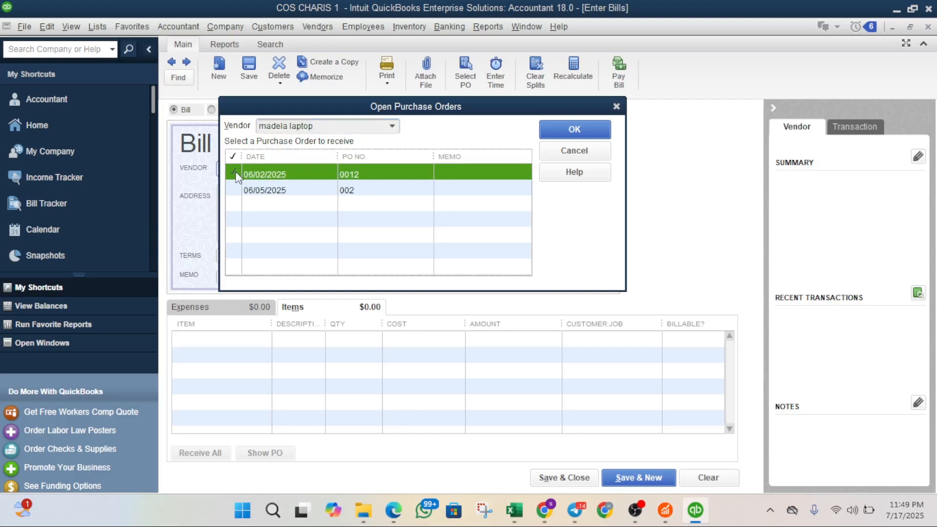
pyautogui.click(576, 132)
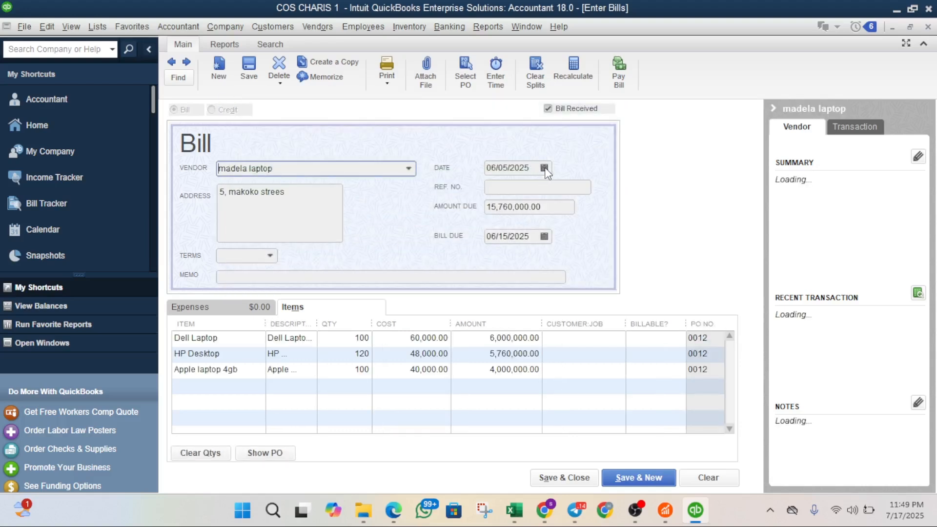
# Step: Set the madela laptop bill's reference number to ML09885 and its date to 06/05/2025, and save and close the bill
pyautogui.click(512, 190)
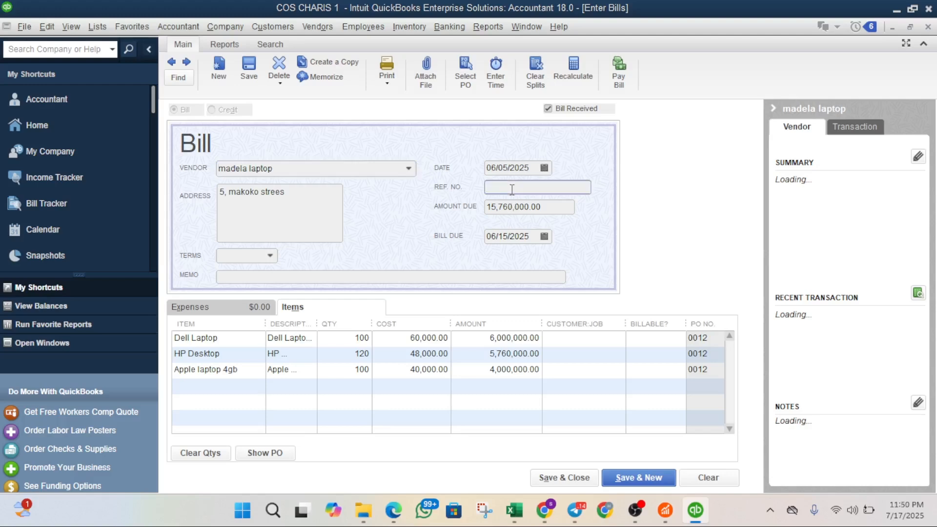
pyautogui.hotkey('alt', 'Tab')
pyautogui.hotkey('alt', 'Tab')
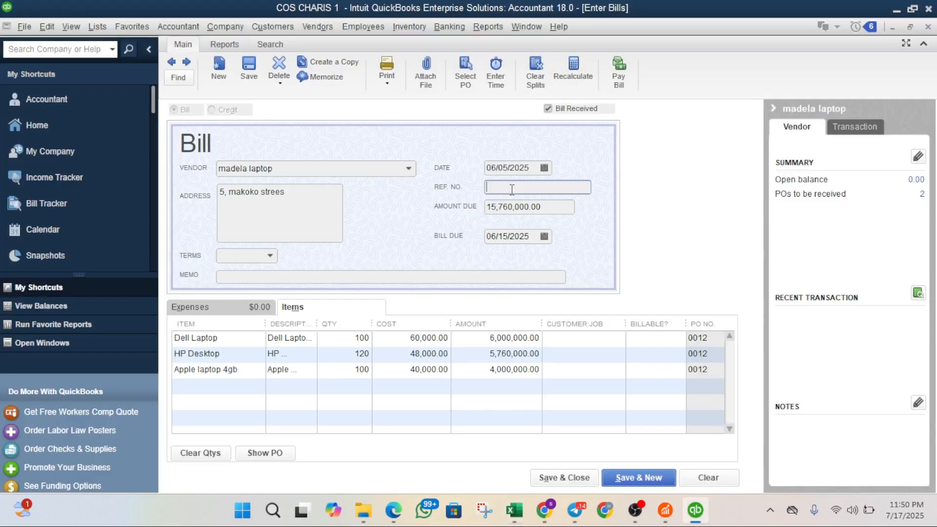
pyautogui.write('ML09885')
pyautogui.click(544, 168)
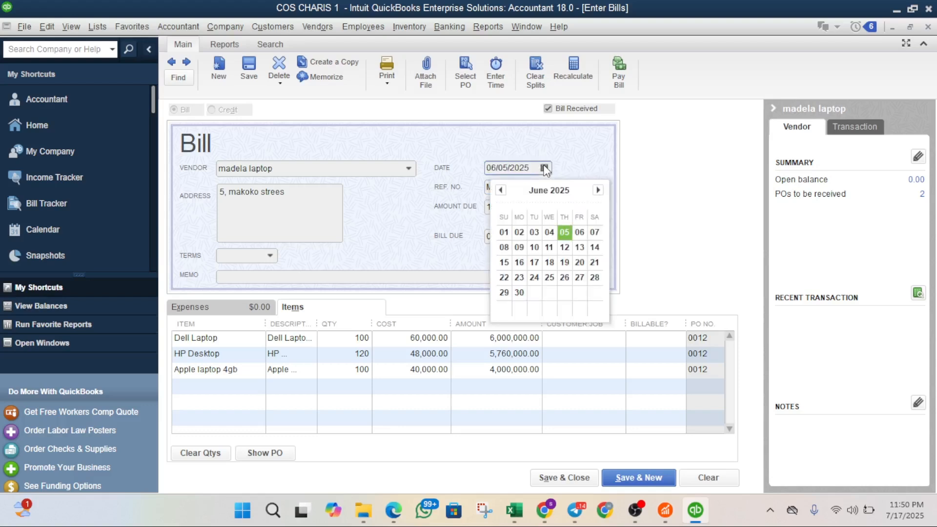
pyautogui.click(565, 232)
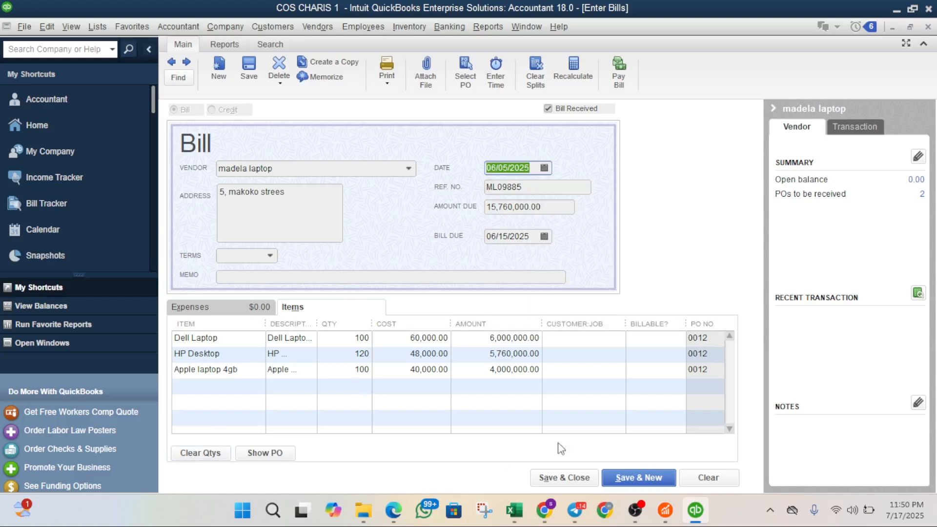
pyautogui.click(577, 480)
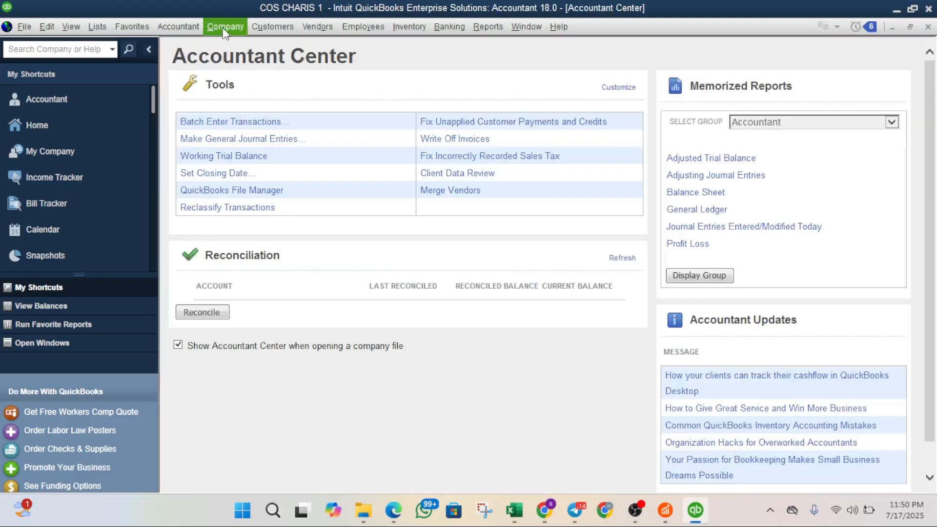
# Step: Browse back through the saved madela laptop and Alibaba ltd purchase orders to check their received status, and close the purchase order form
pyautogui.click(314, 26)
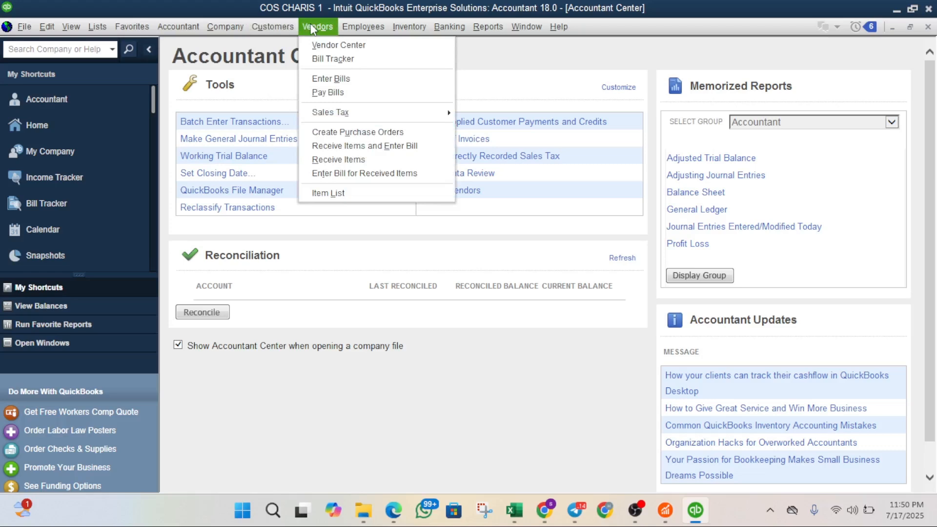
pyautogui.click(356, 133)
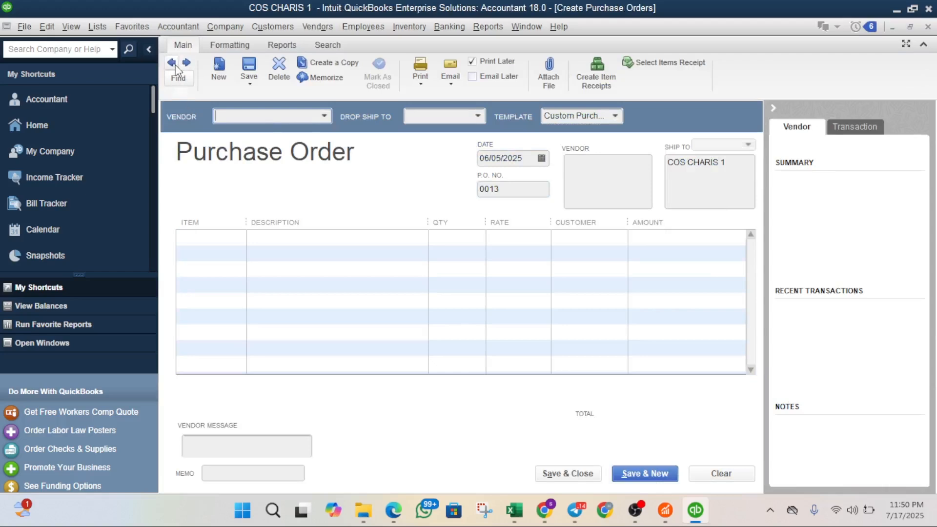
pyautogui.click(171, 63)
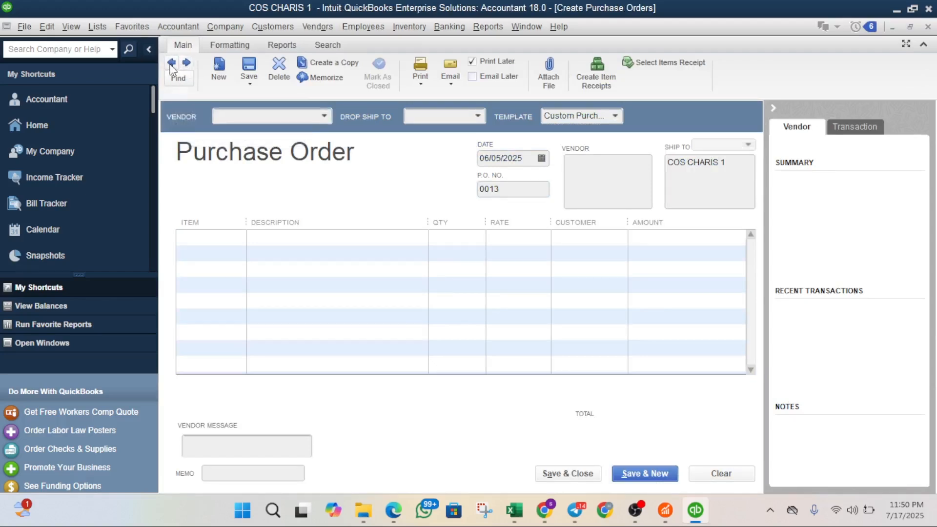
pyautogui.click(171, 63)
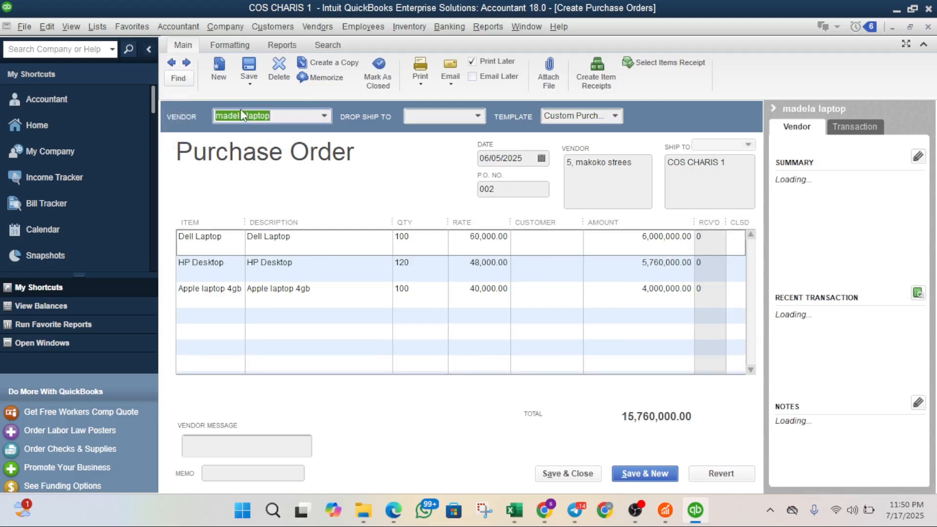
pyautogui.click(190, 61)
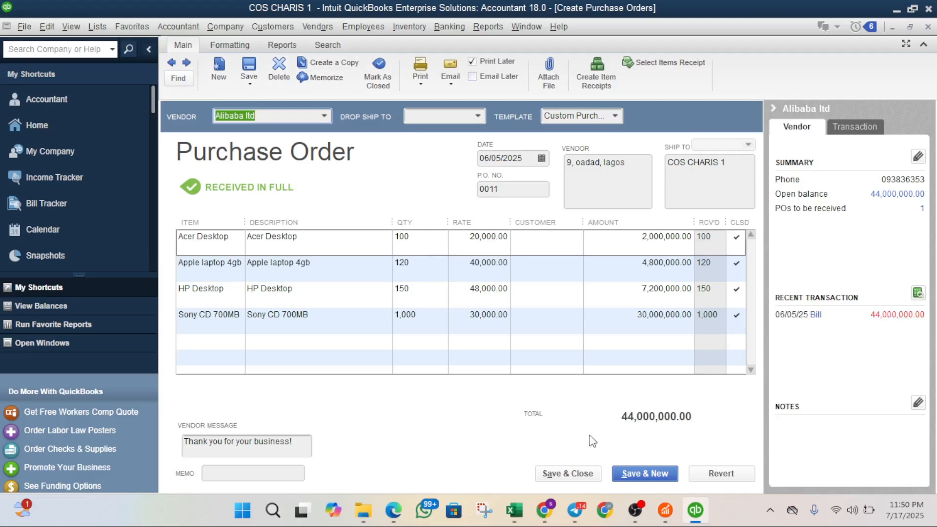
pyautogui.click(580, 474)
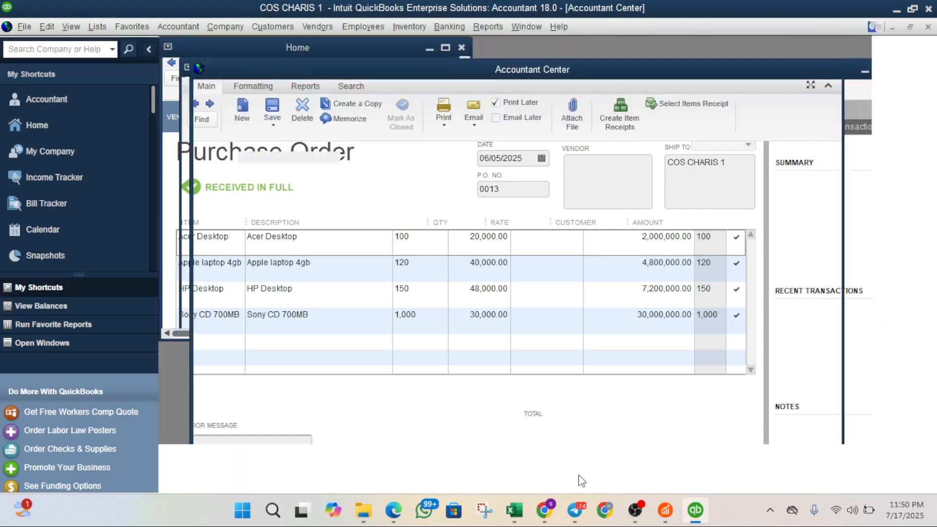